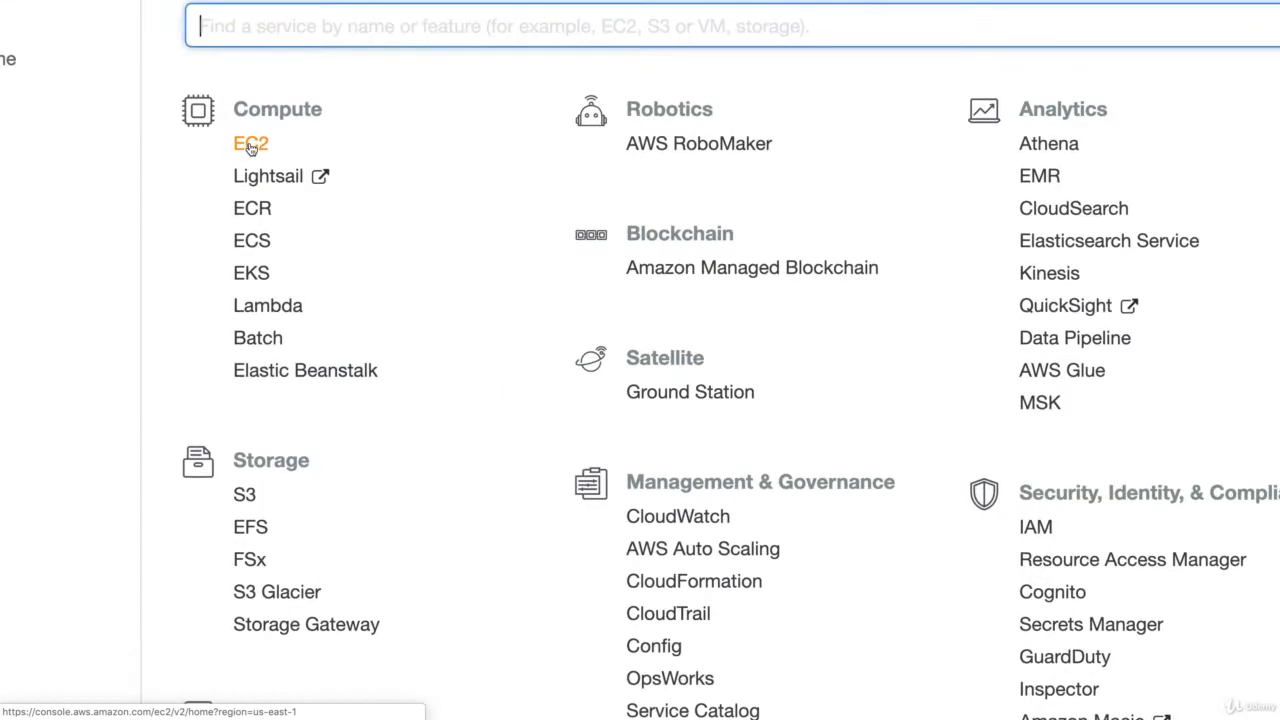
Step: Open the list of running EC2 instances and copy the IPv4 public IP of WebServer01
left_click(250, 145)
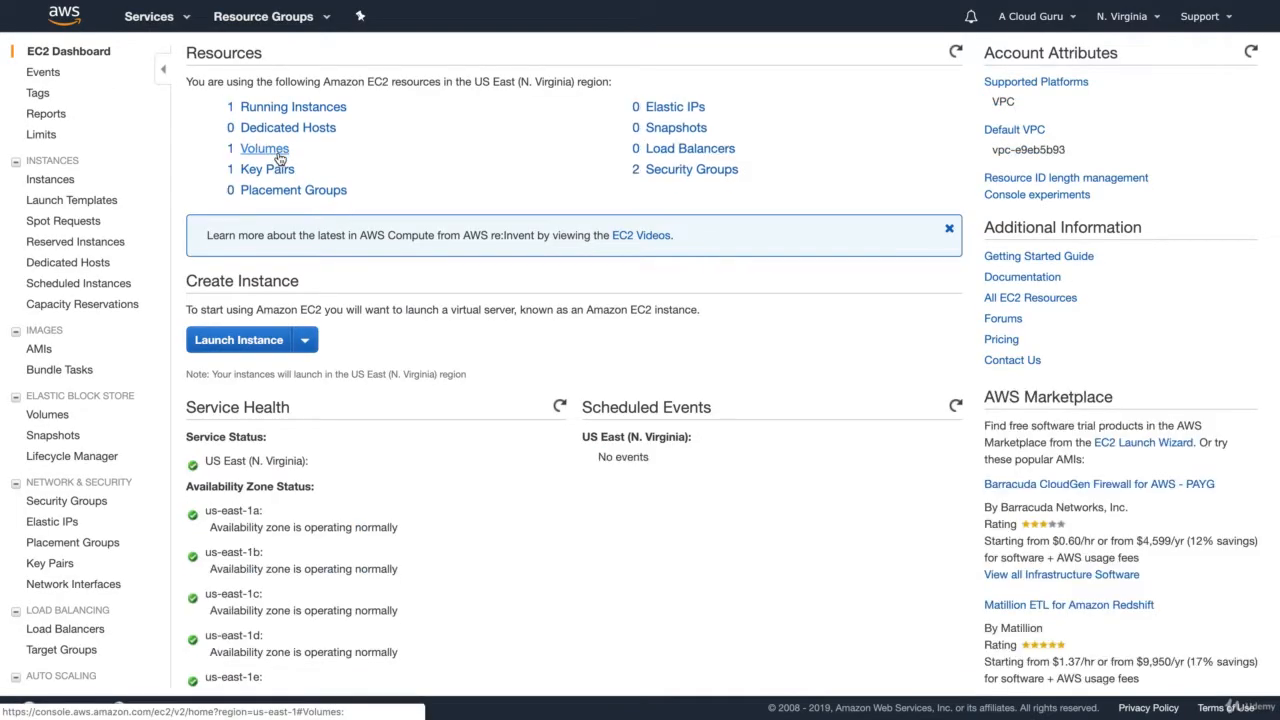
left_click(297, 107)
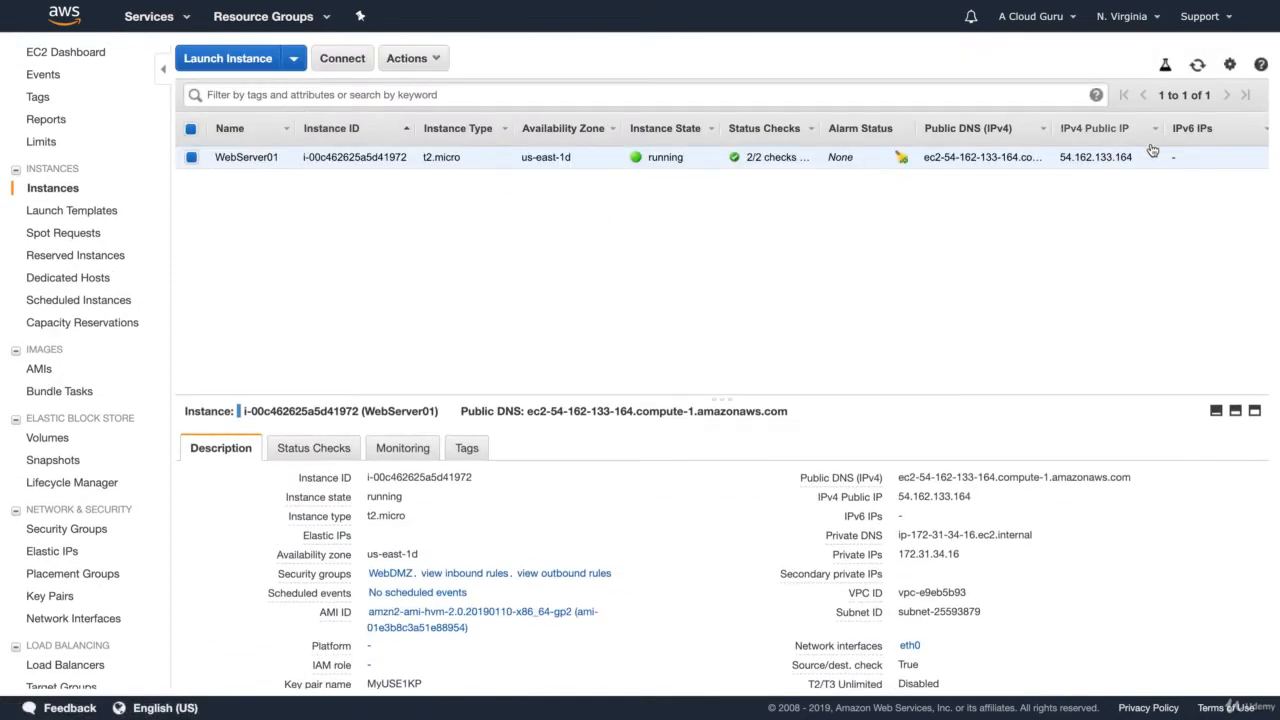
left_click_drag(1132, 157, 1061, 156)
key("super+c")
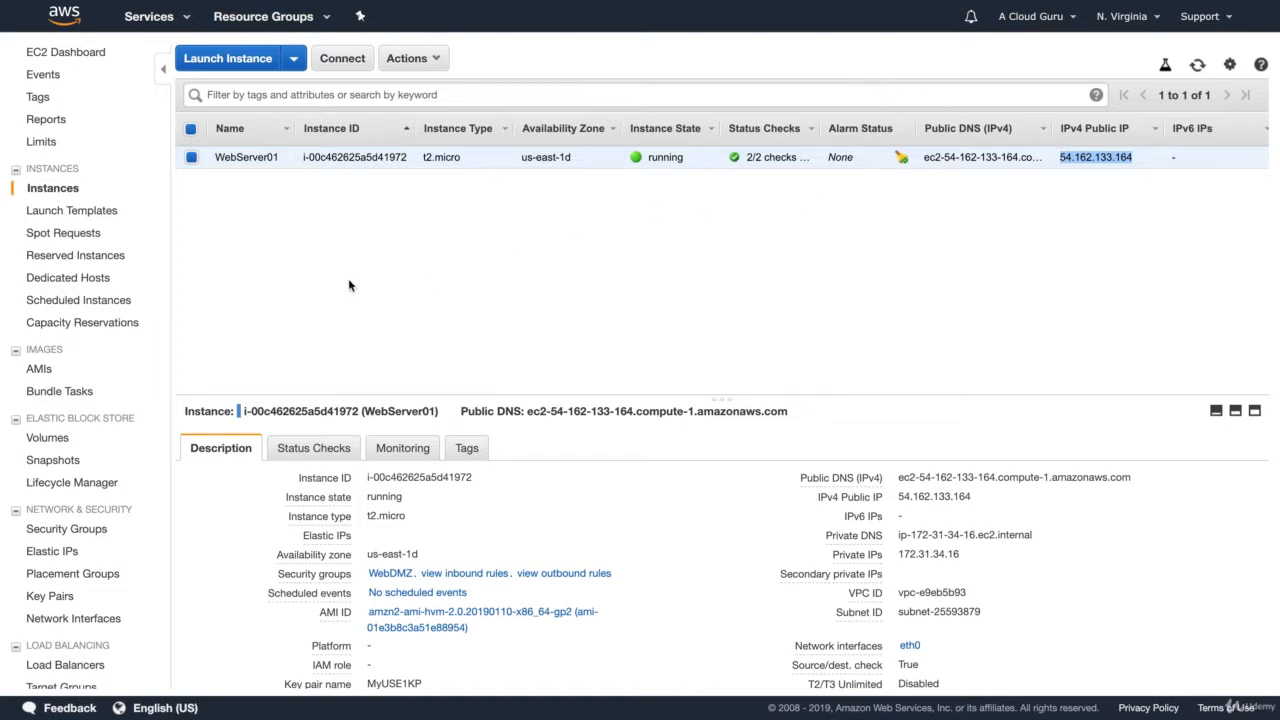
Step: Load the copied public IP 54.162.133.164 in a new browser tab
key("super+t")
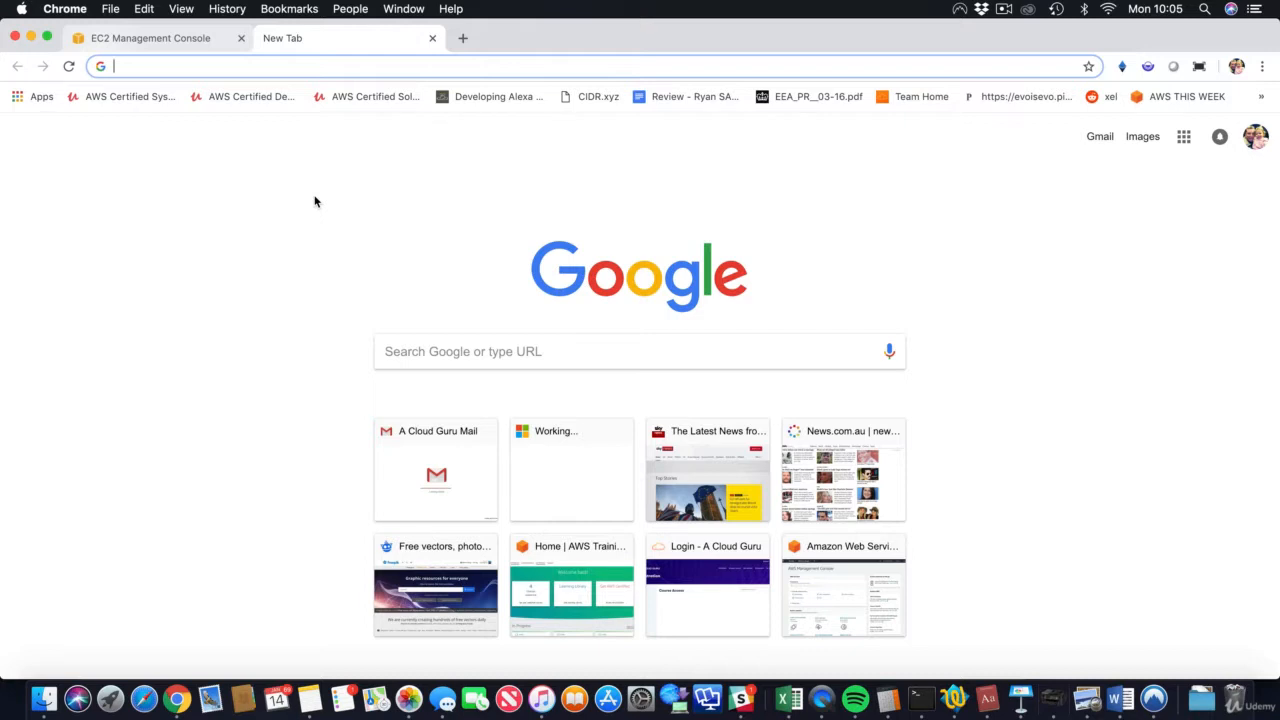
key("super+v")
key("Return")
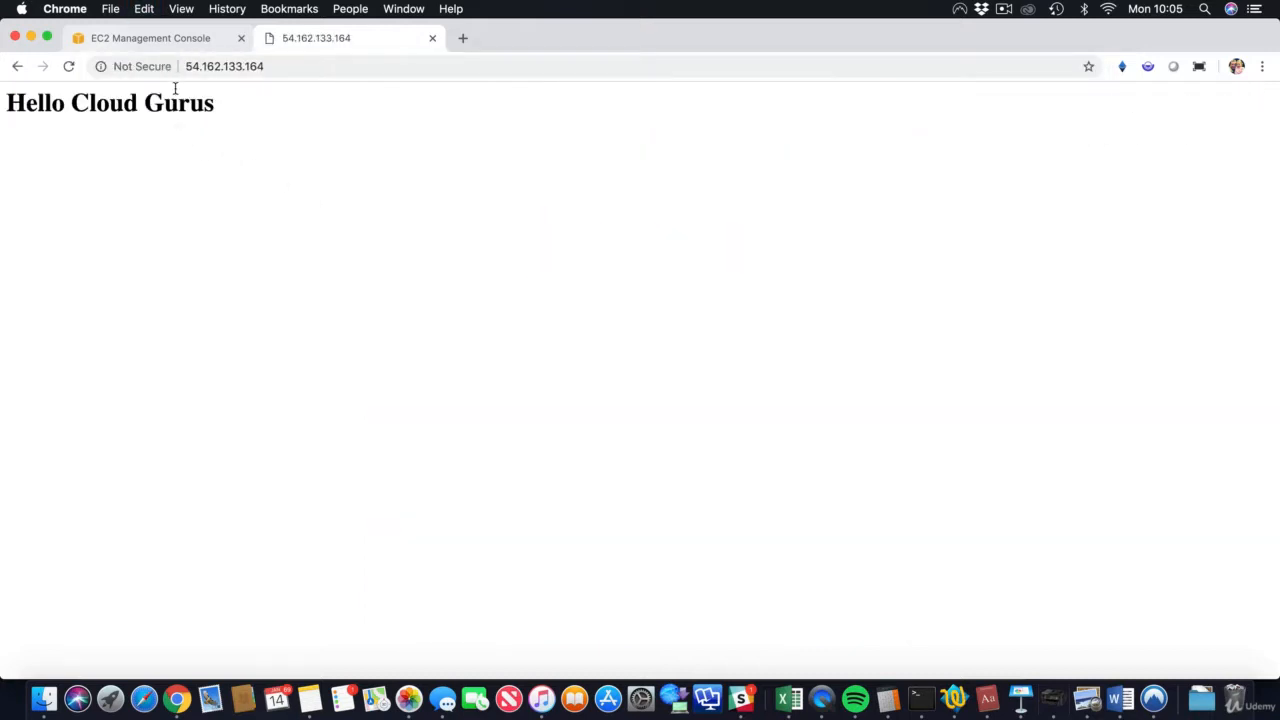
Step: Return to the EC2 console in full screen and view the inbound rules of WebServer01's security group
left_click(163, 40)
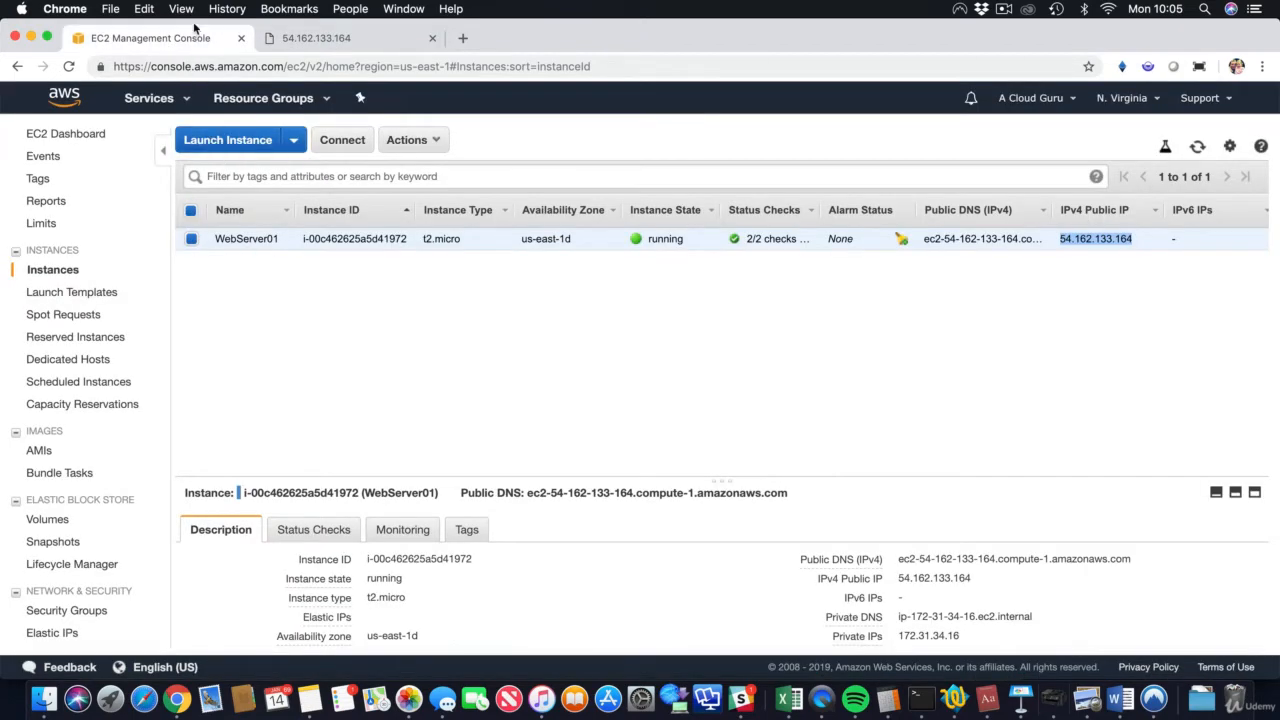
key("ctrl+super+f")
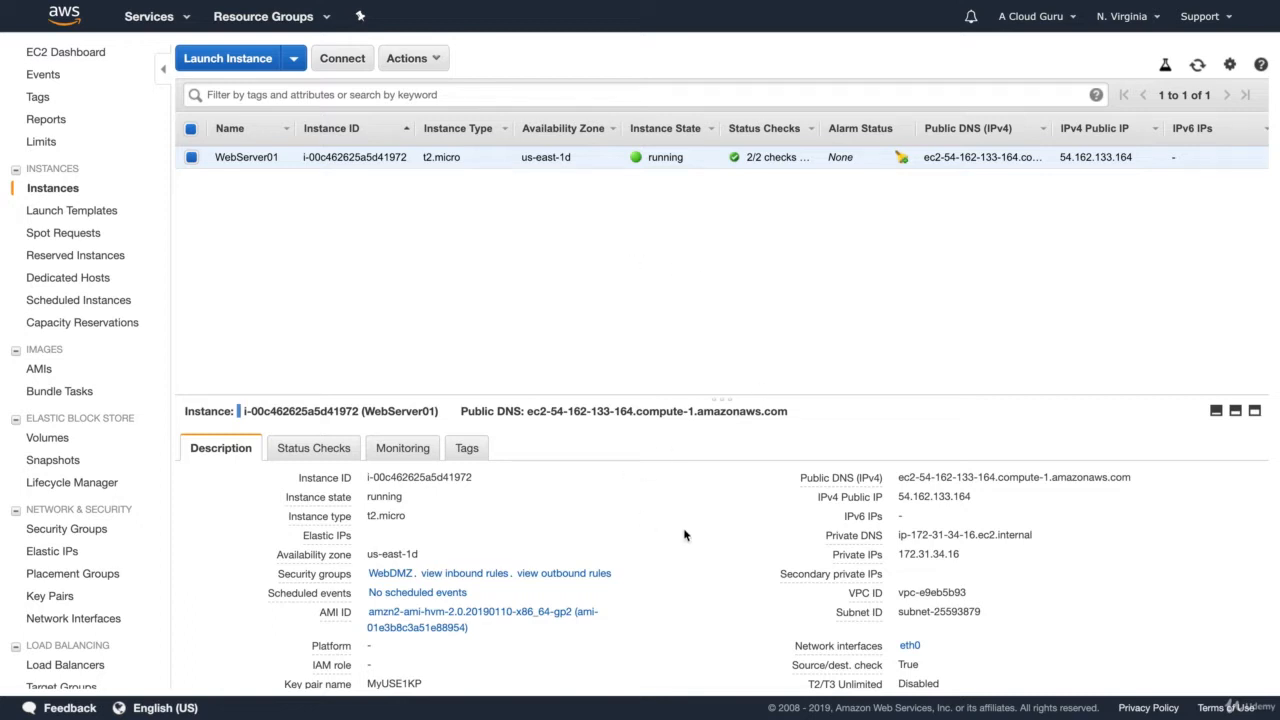
scroll(683, 534, "down", 3)
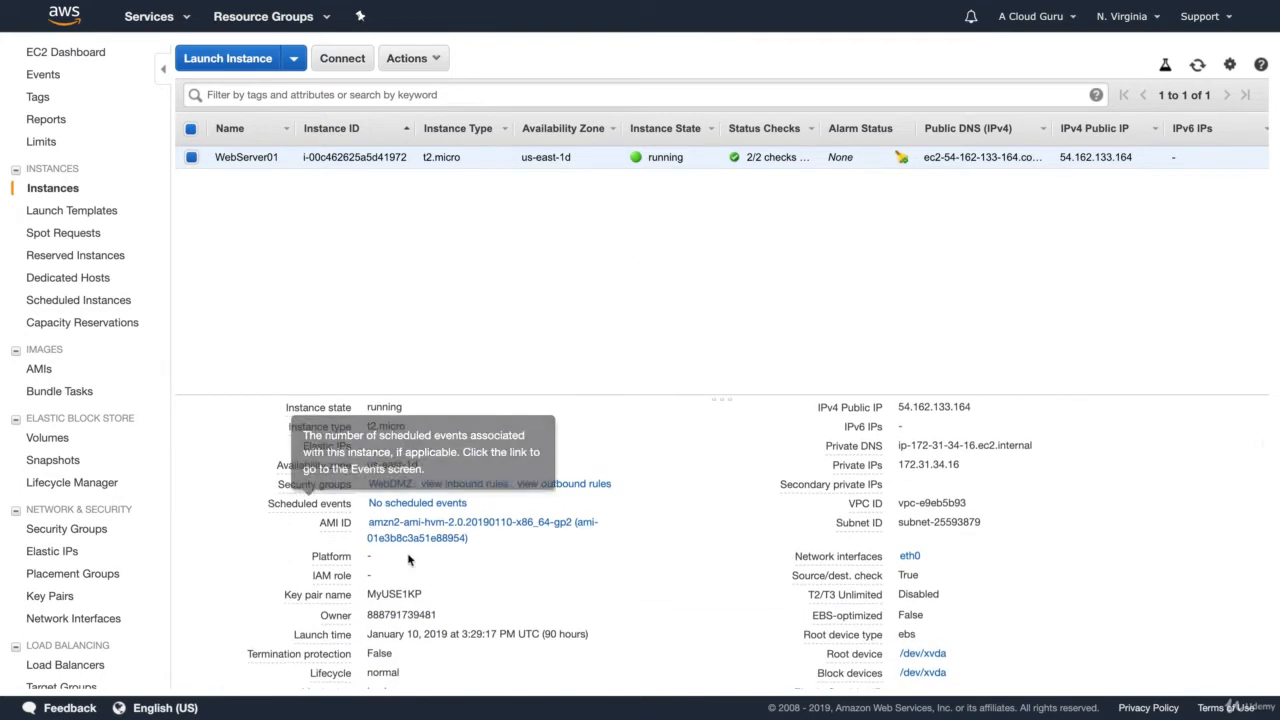
scroll(300, 510, "up", 2)
mouse_move(322, 555)
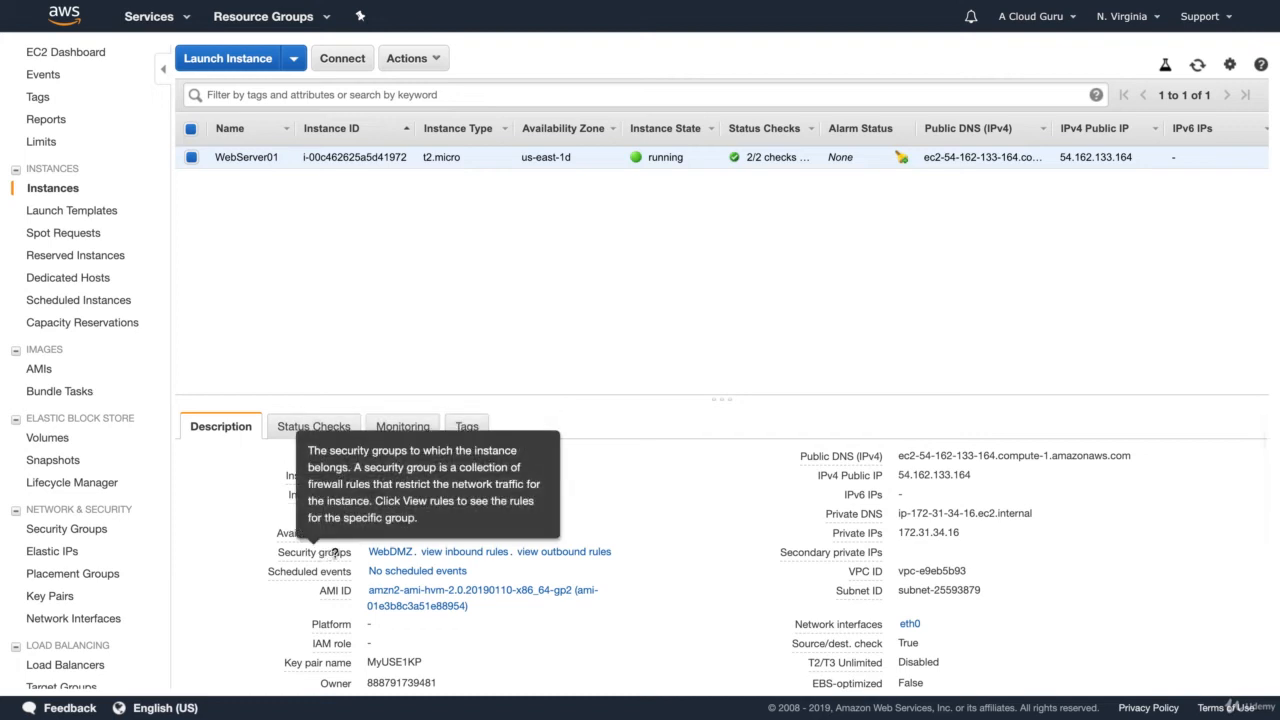
left_click(487, 553)
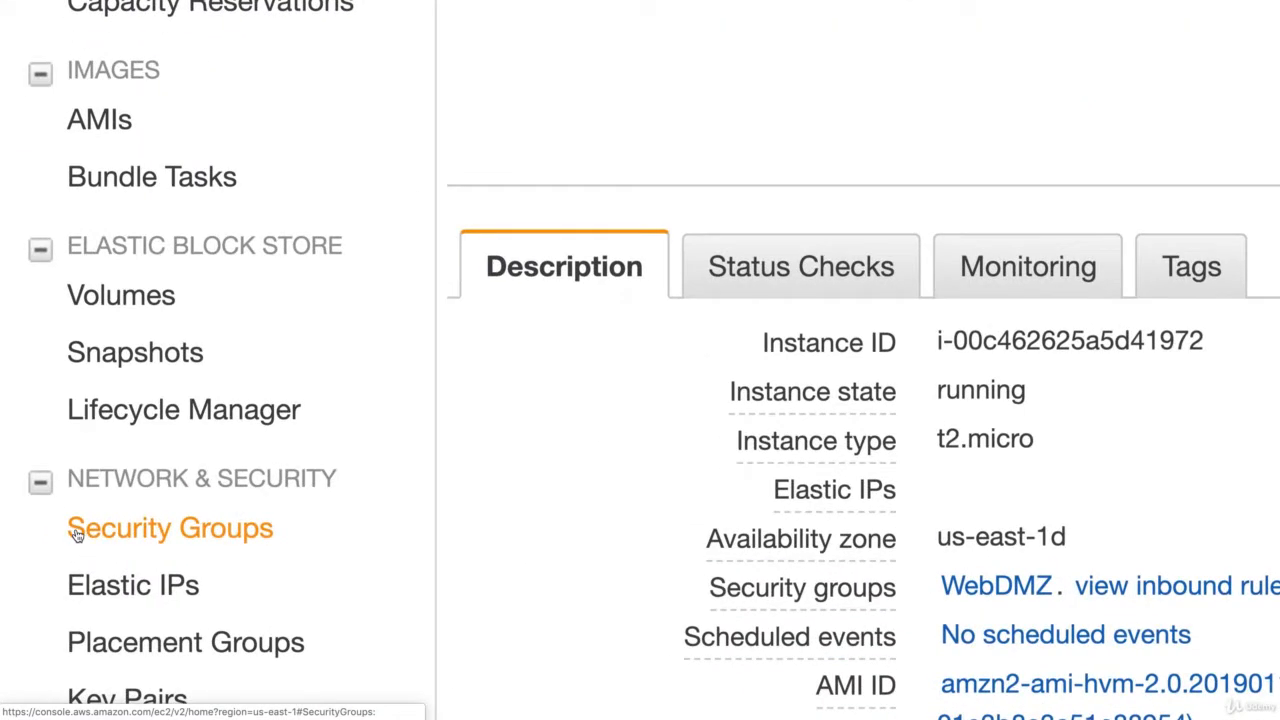
Step: Open the security groups list, select the WebDMZ group, and show its inbound rules in an enlarged details area
left_click(41, 531)
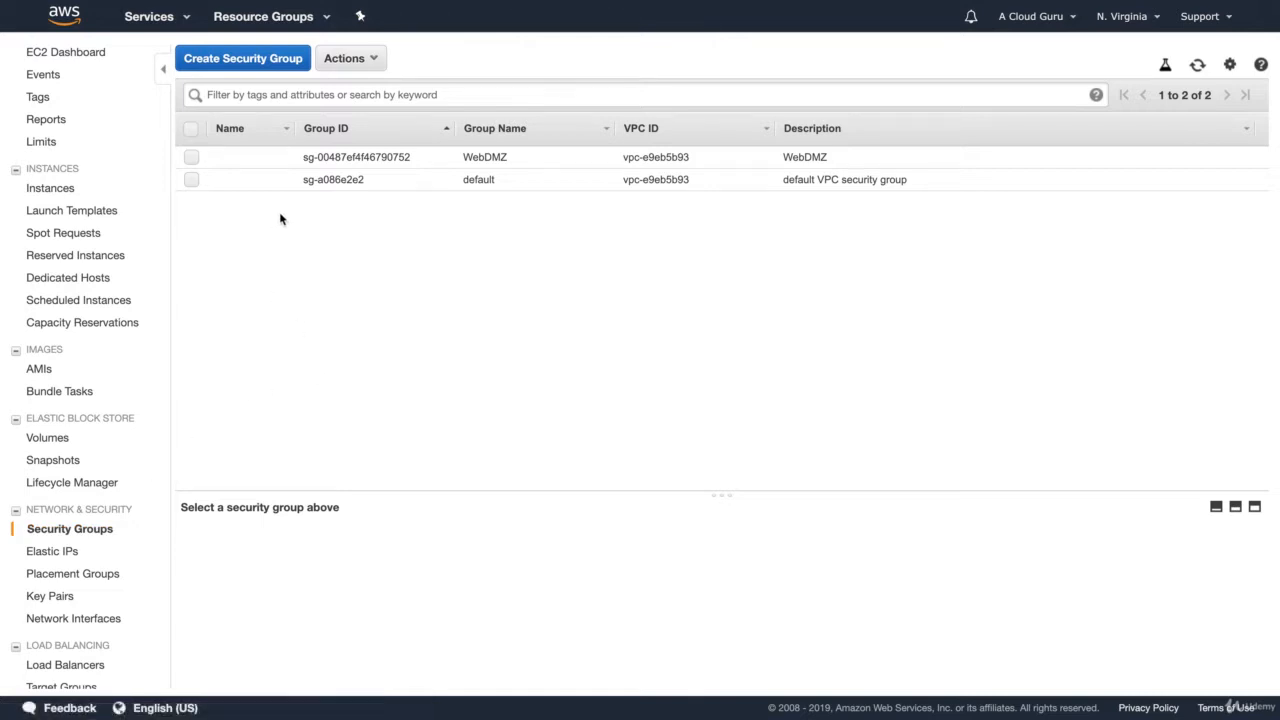
left_click(191, 157)
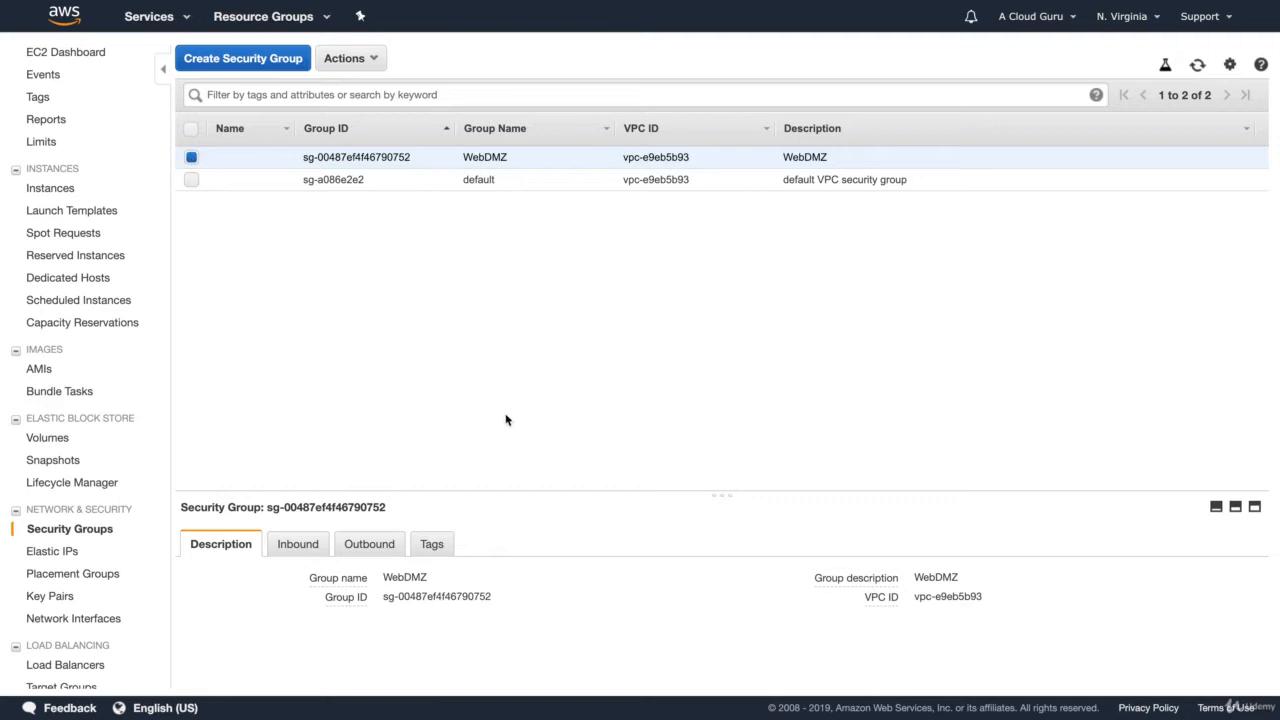
left_click(1235, 507)
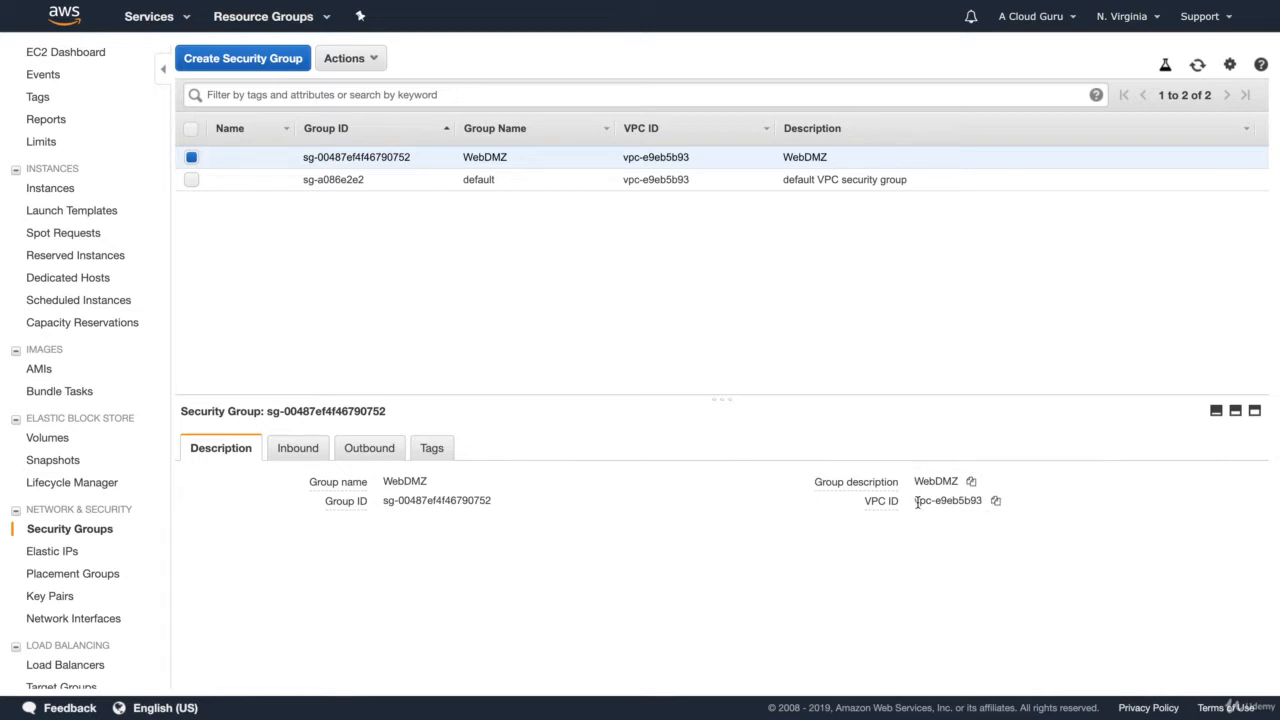
mouse_move(893, 502)
left_click(297, 450)
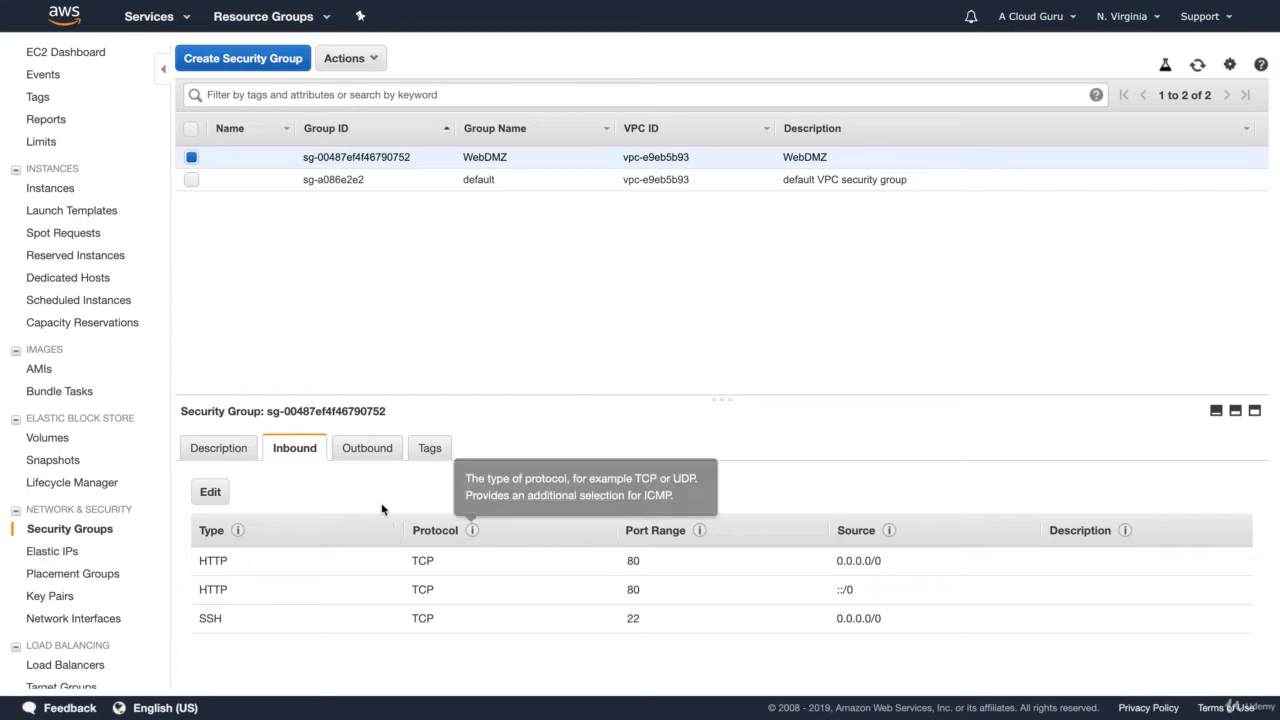
Step: Delete both HTTP port 80 inbound rules from the WebDMZ security group and save the change
left_click(210, 493)
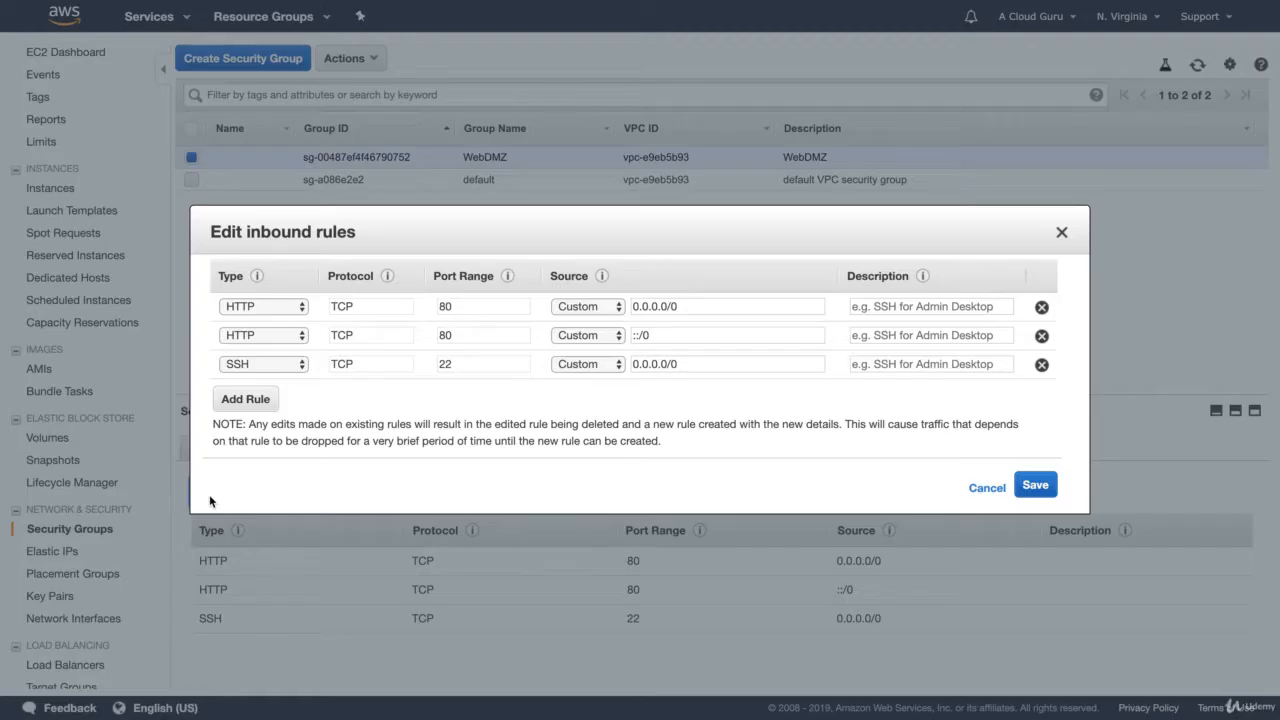
left_click(1041, 307)
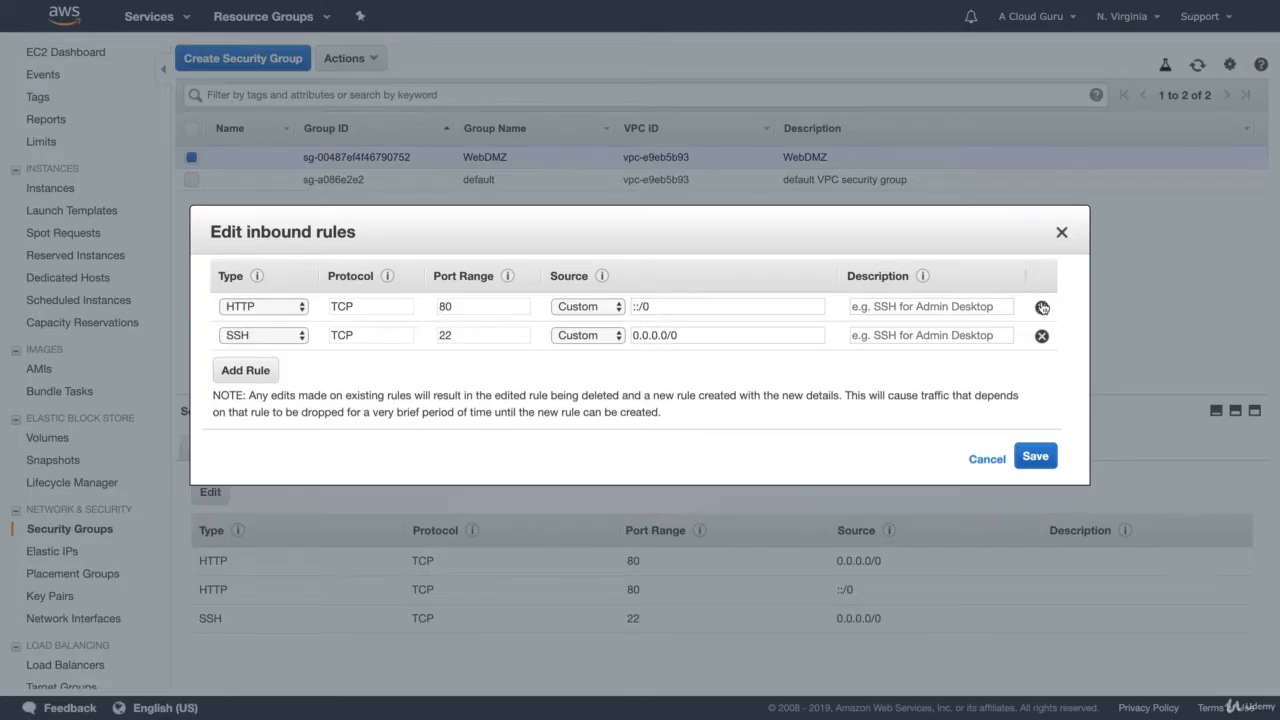
left_click(1041, 307)
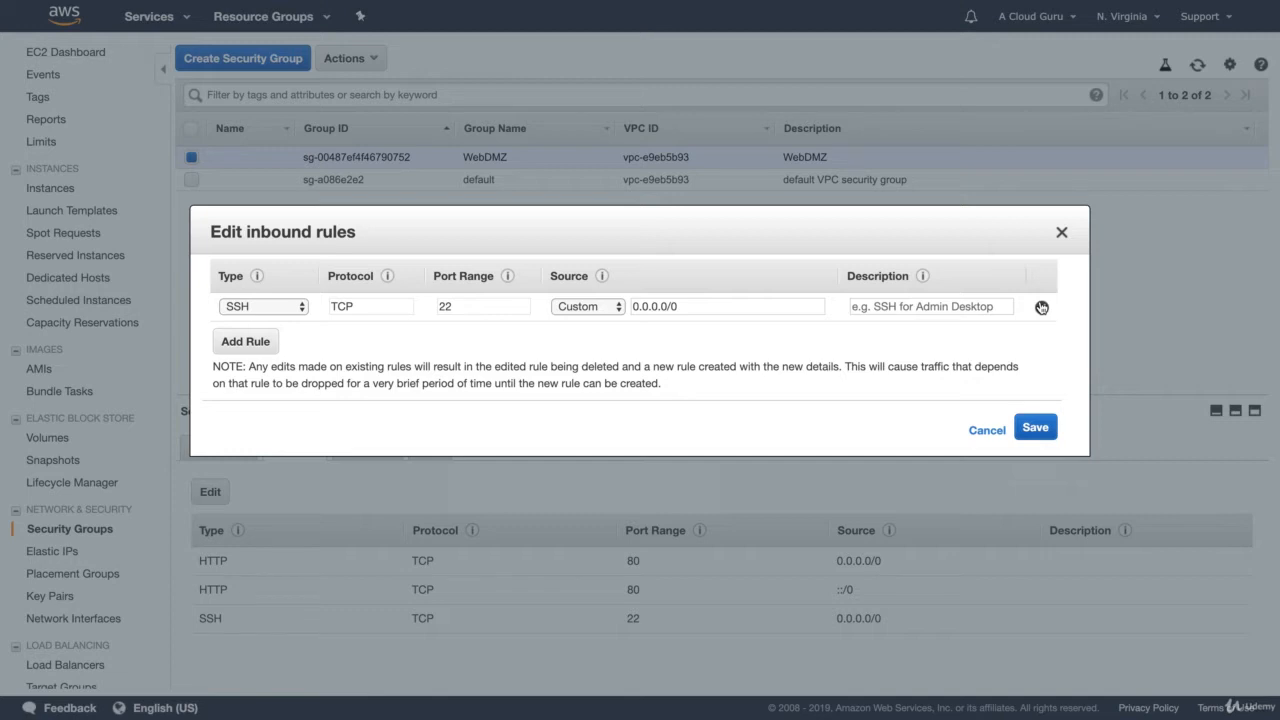
left_click(1038, 428)
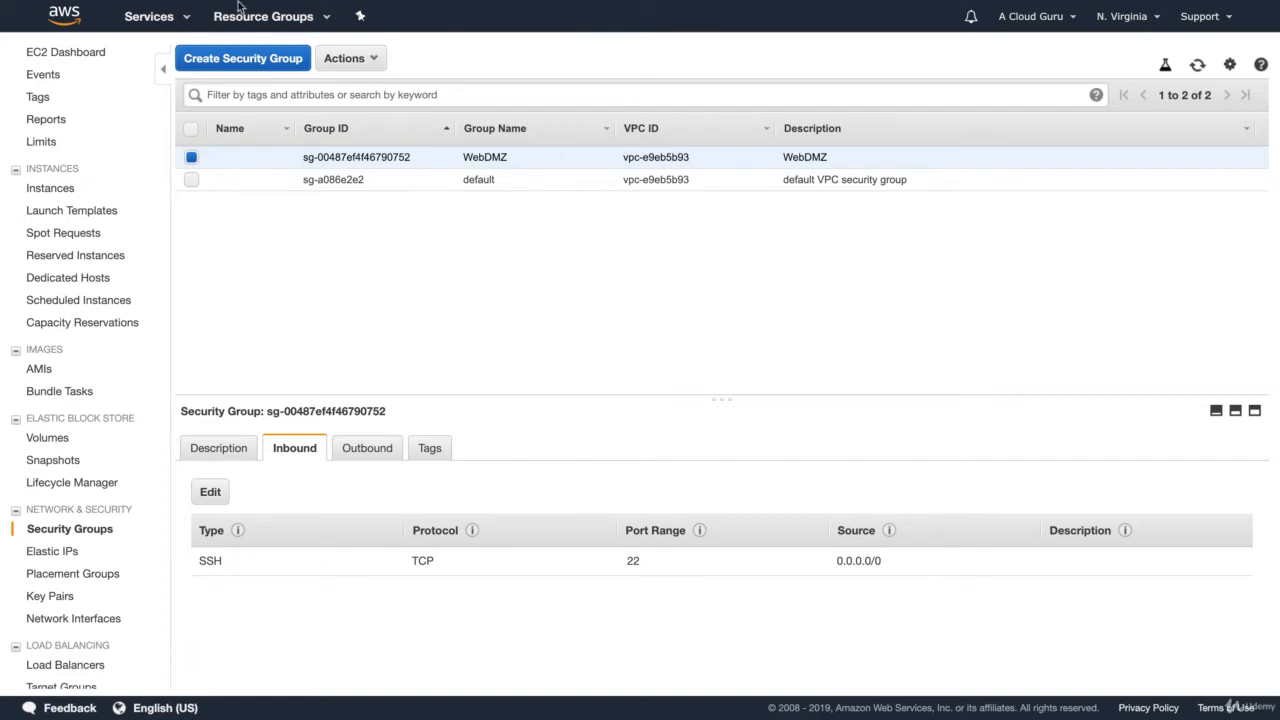
Step: Reload the web server page at 54.162.133.164 to test access, and return to the EC2 console
mouse_move(212, 6)
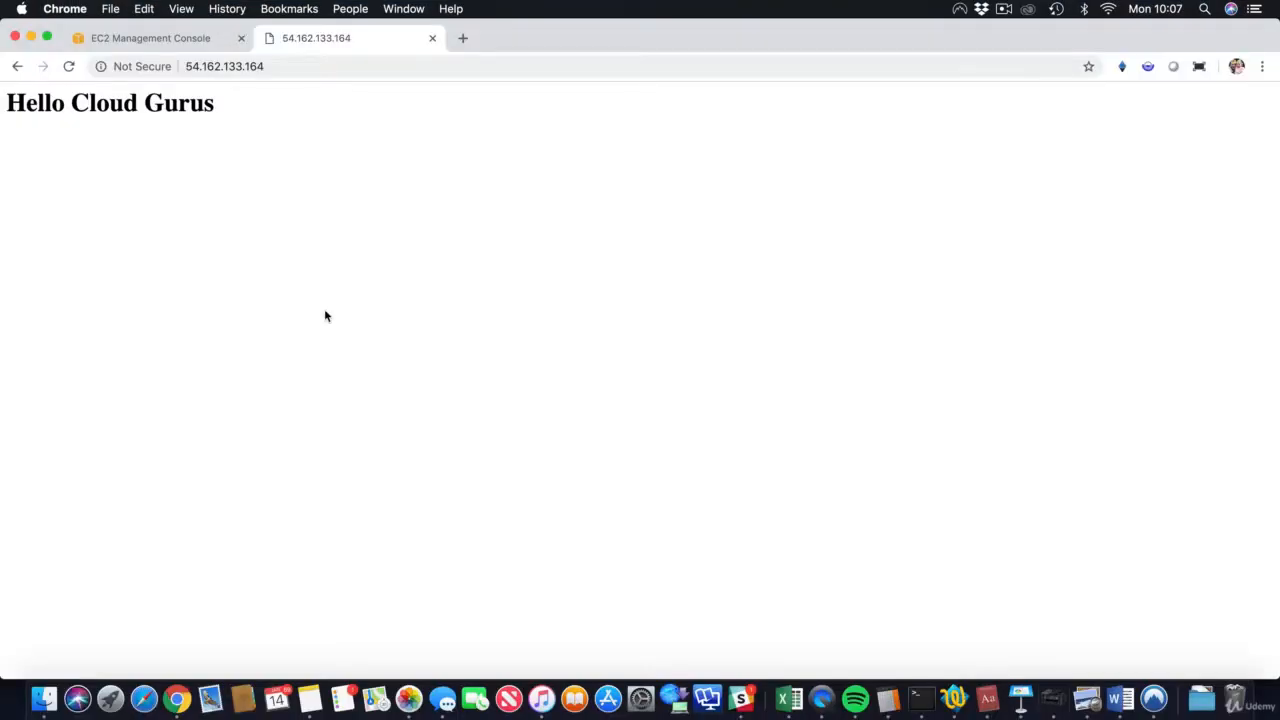
key("super+r")
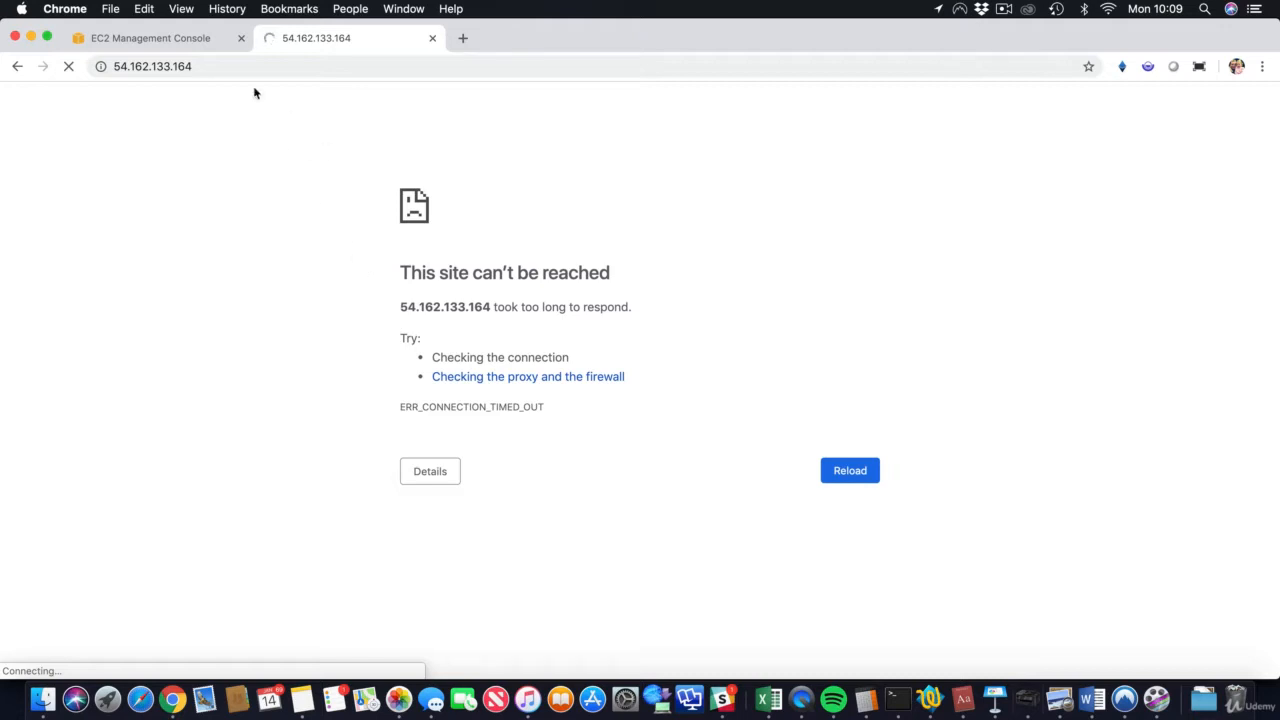
left_click(160, 44)
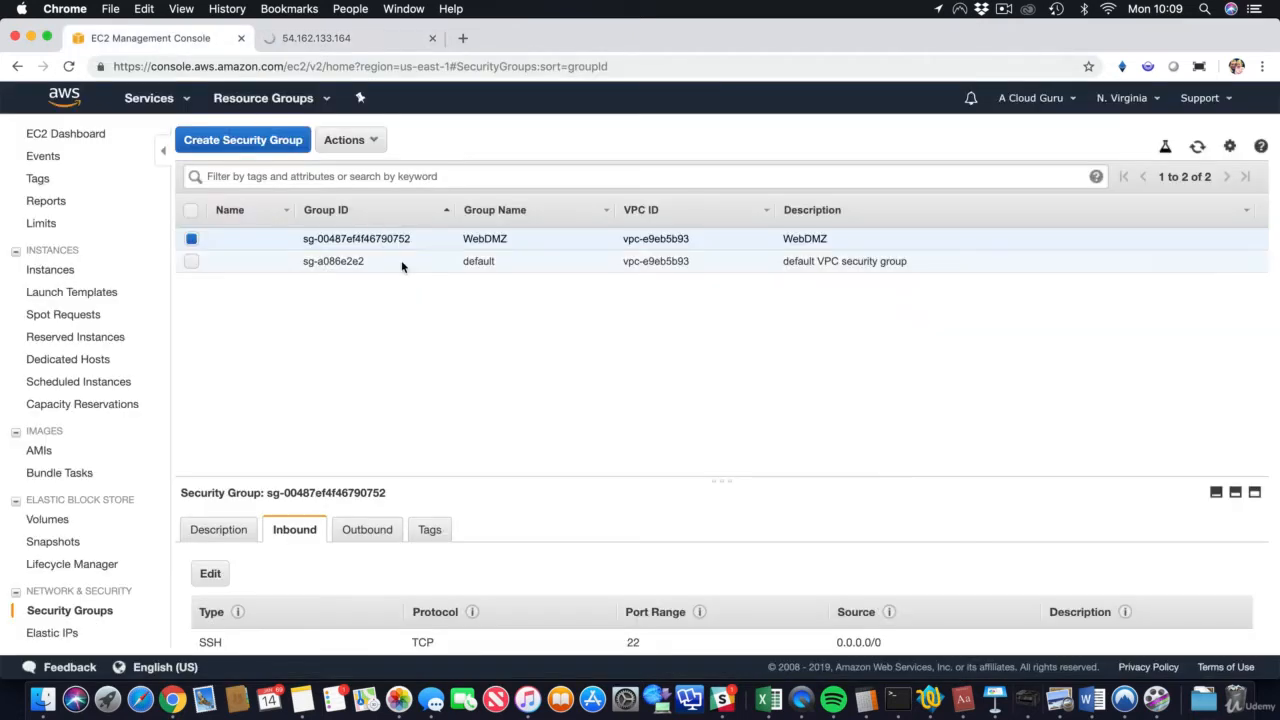
Step: Add an HTTP inbound rule on port 80 with source 0.0.0.0/0, ::/0 to WebDMZ and save it
left_click(220, 574)
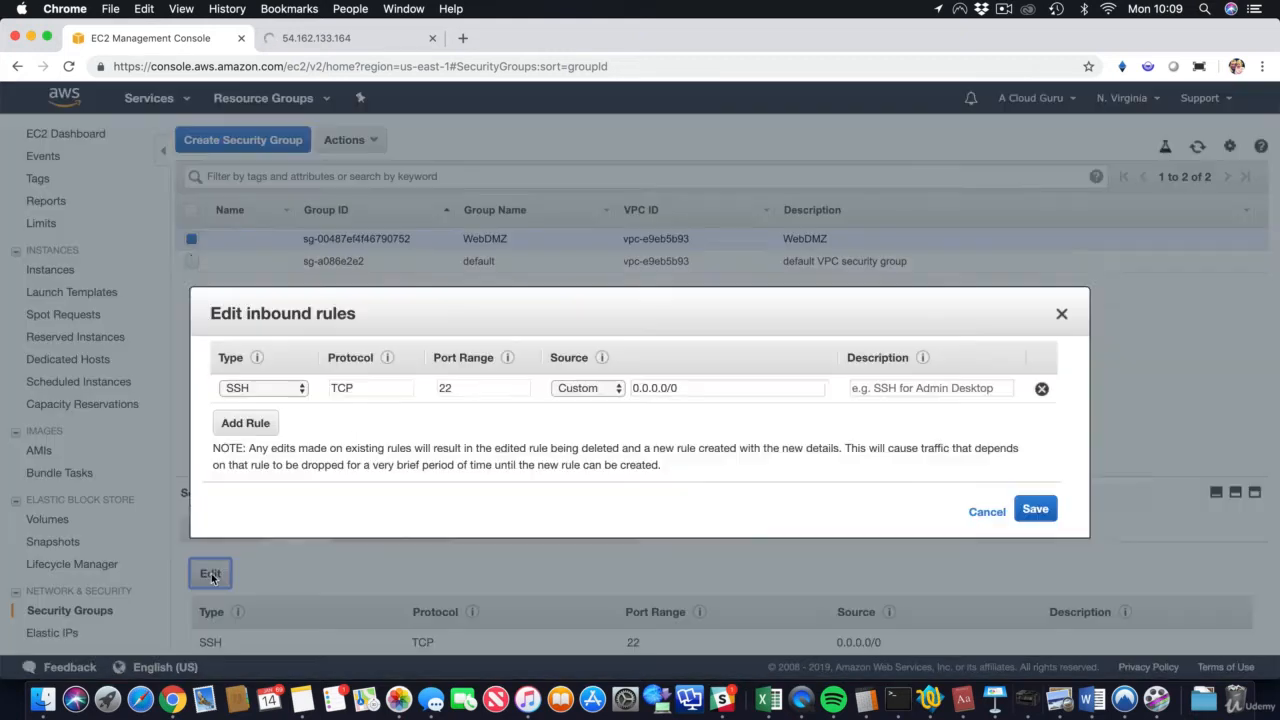
left_click(247, 391)
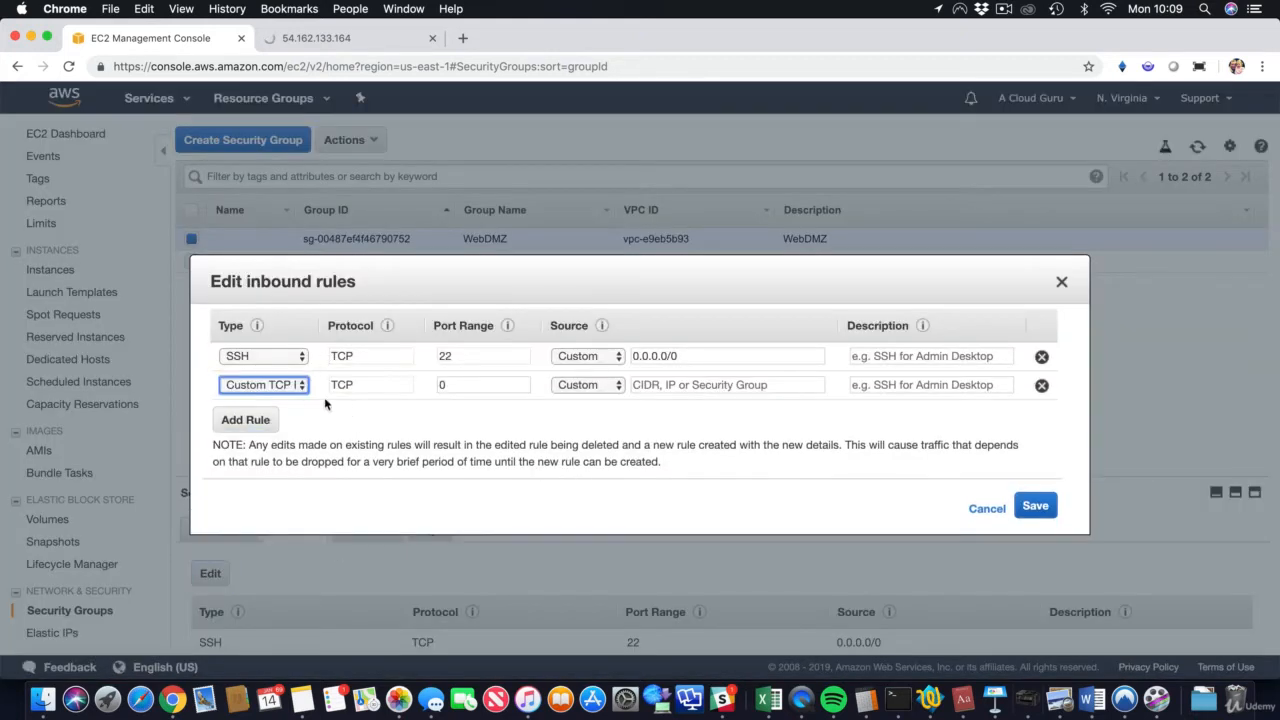
left_click(277, 389)
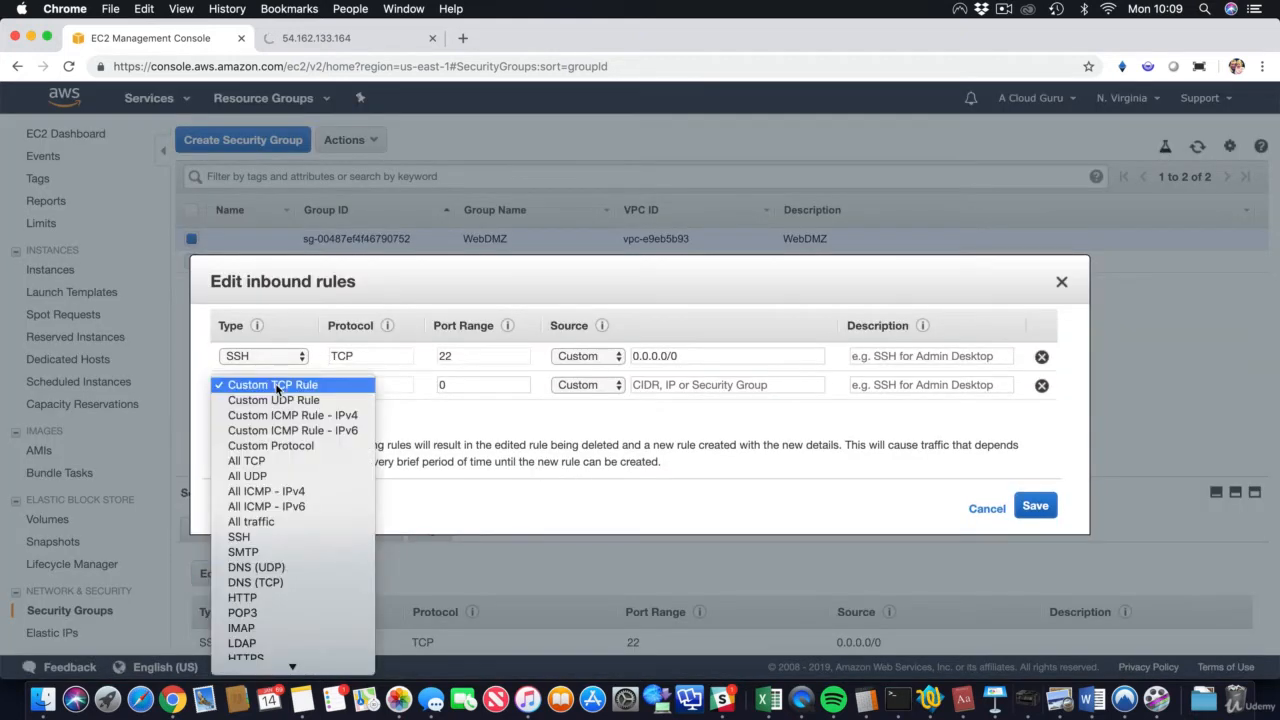
left_click(274, 598)
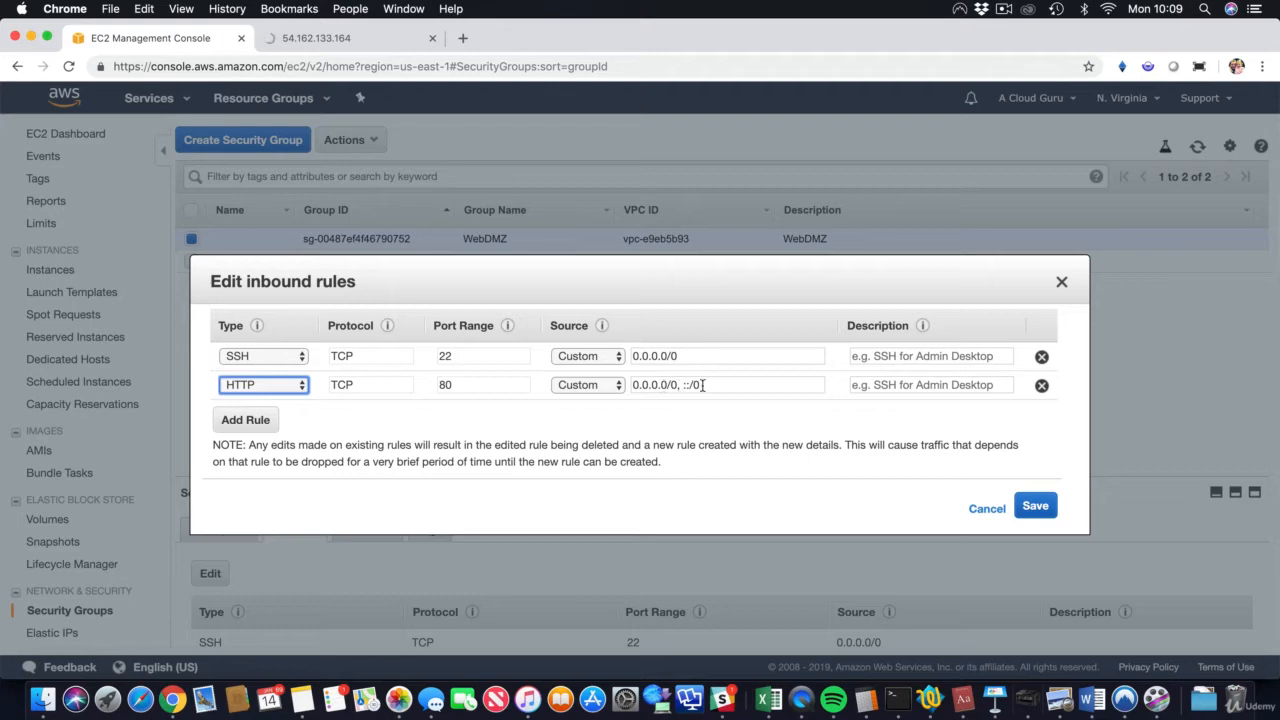
left_click(1022, 500)
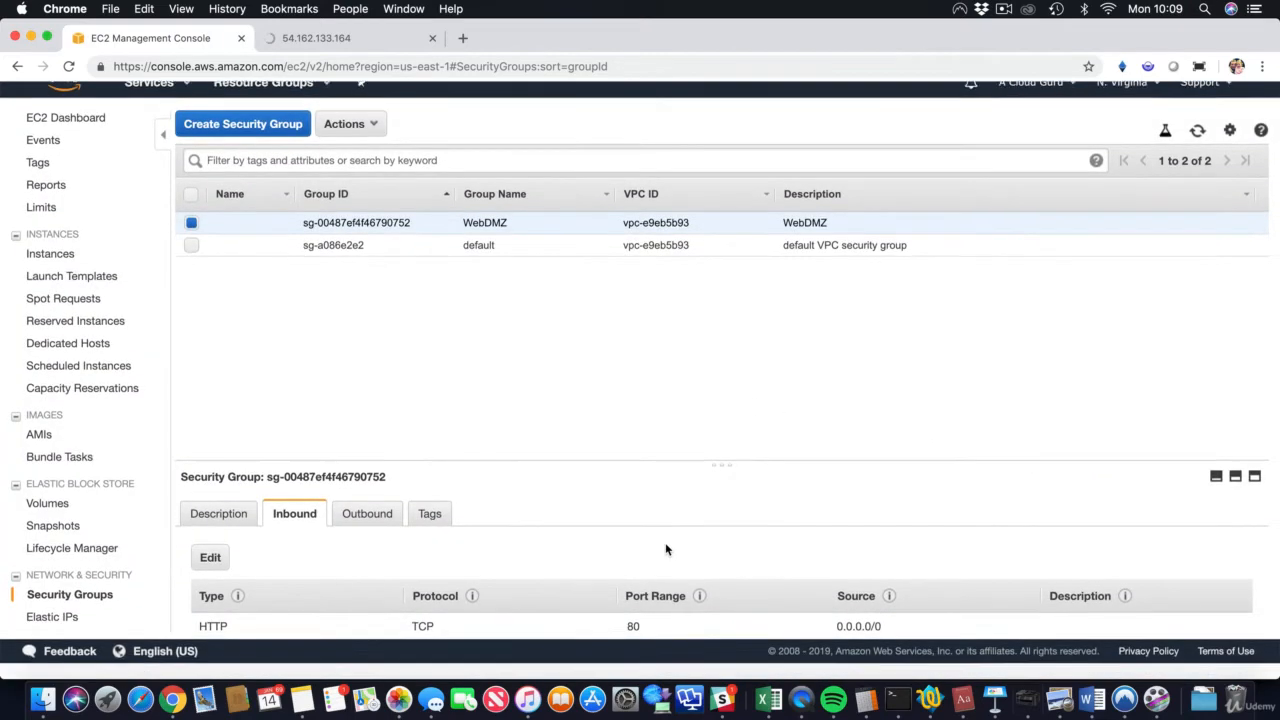
left_click(192, 262)
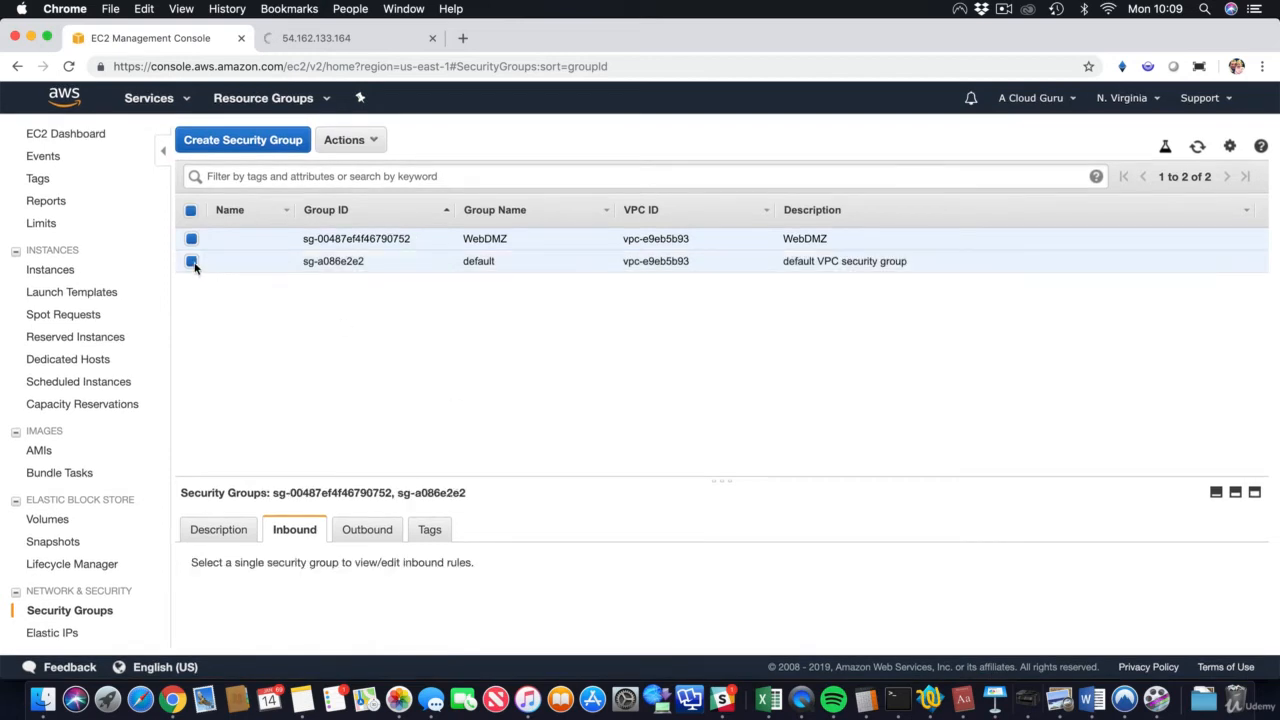
left_click(193, 262)
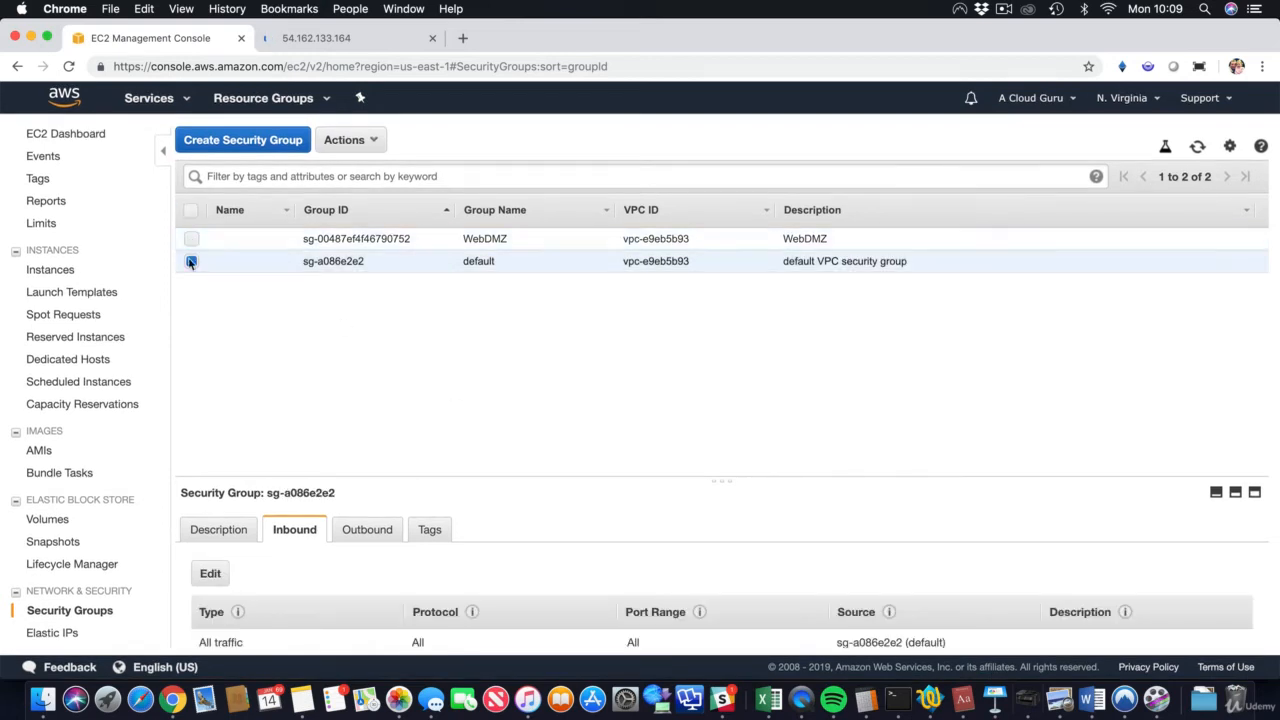
left_click(191, 262)
left_click(191, 238)
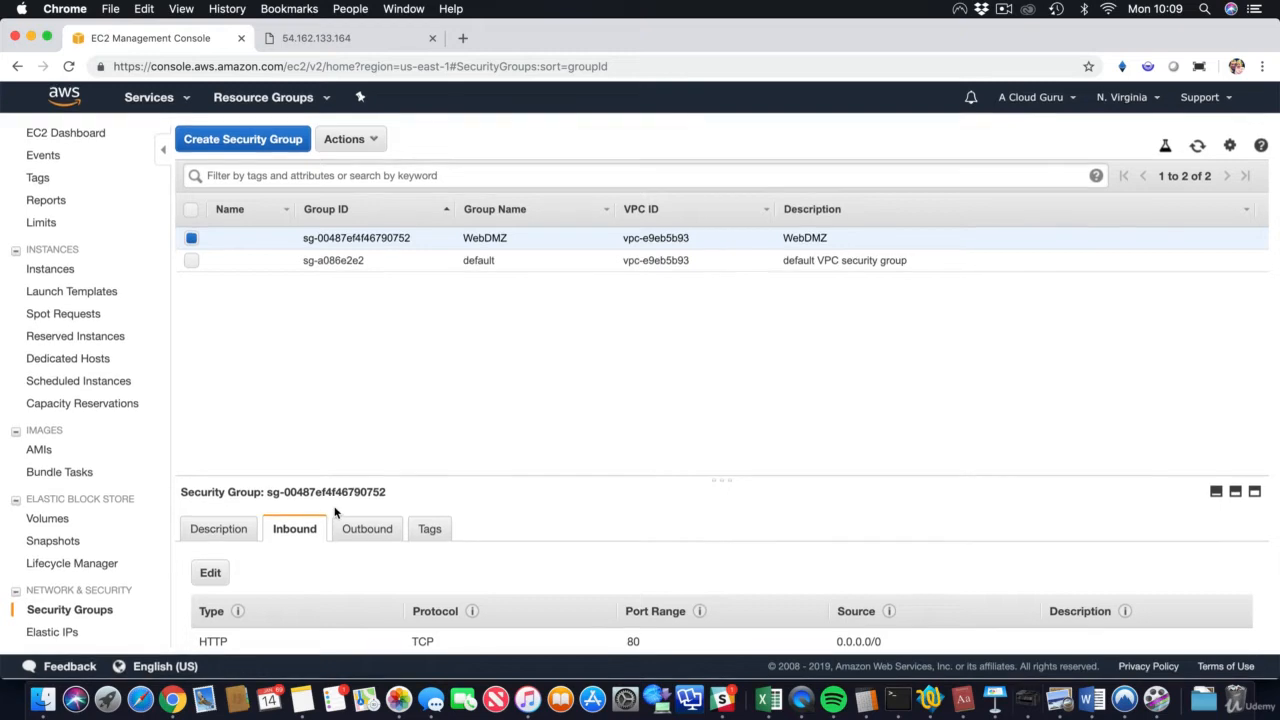
Step: Switch the browser to full screen, and delete the All traffic outbound rule from WebDMZ, saving the change
left_click(181, 8)
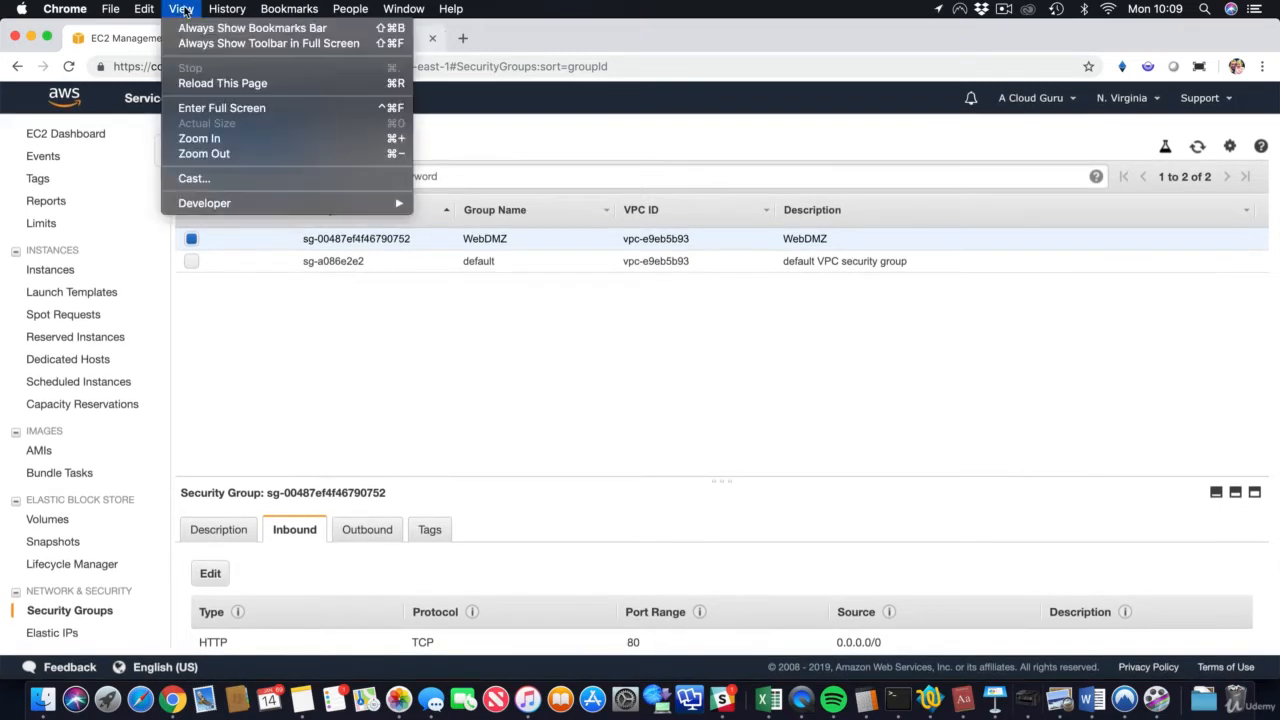
left_click(224, 108)
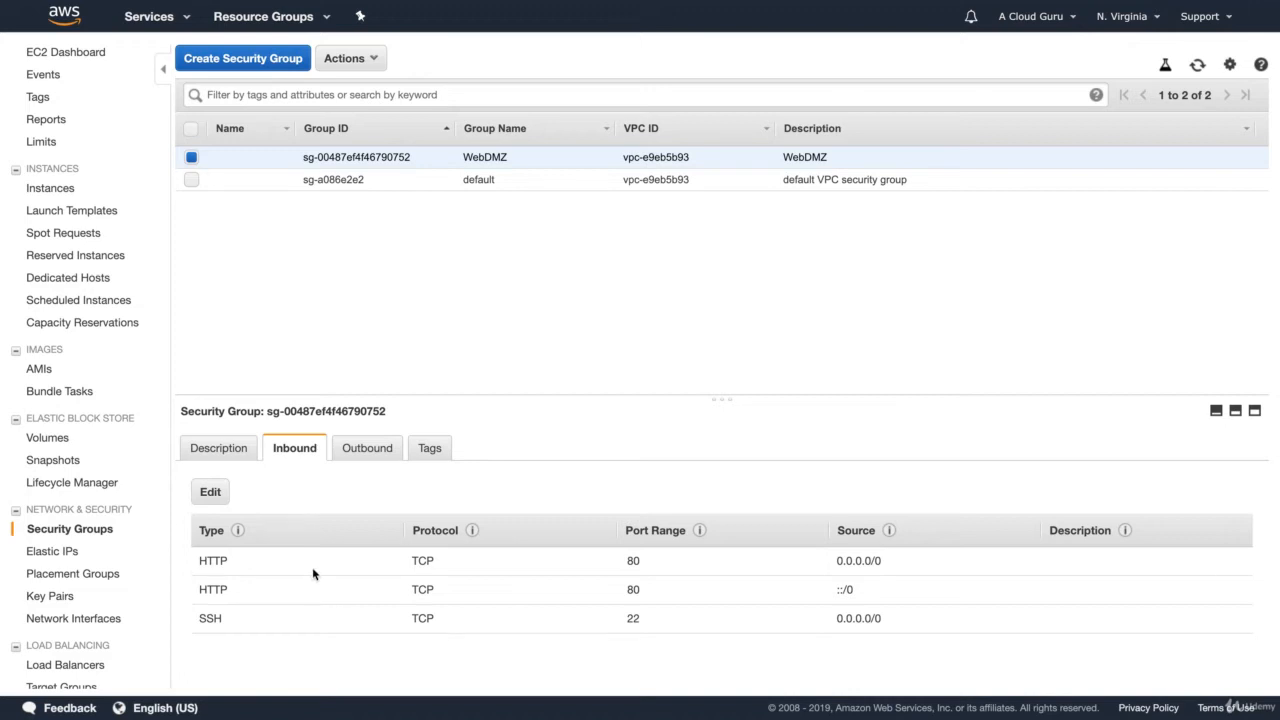
left_click(388, 452)
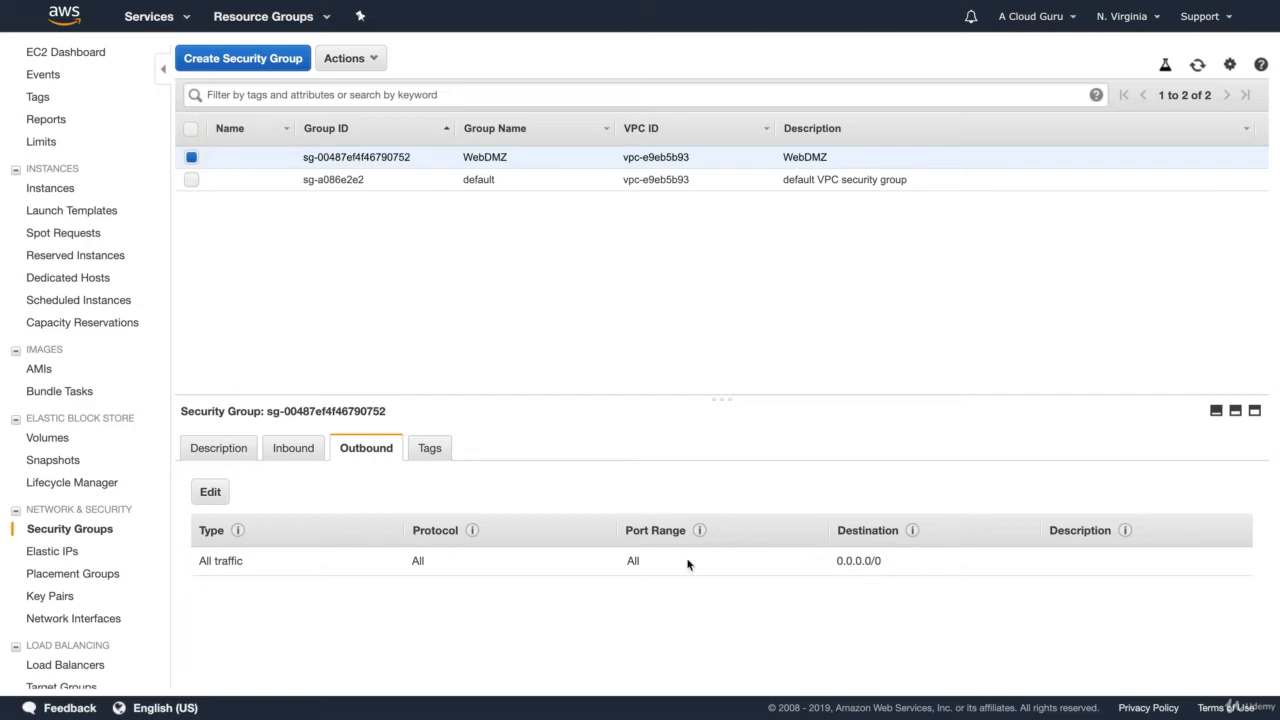
left_click(214, 490)
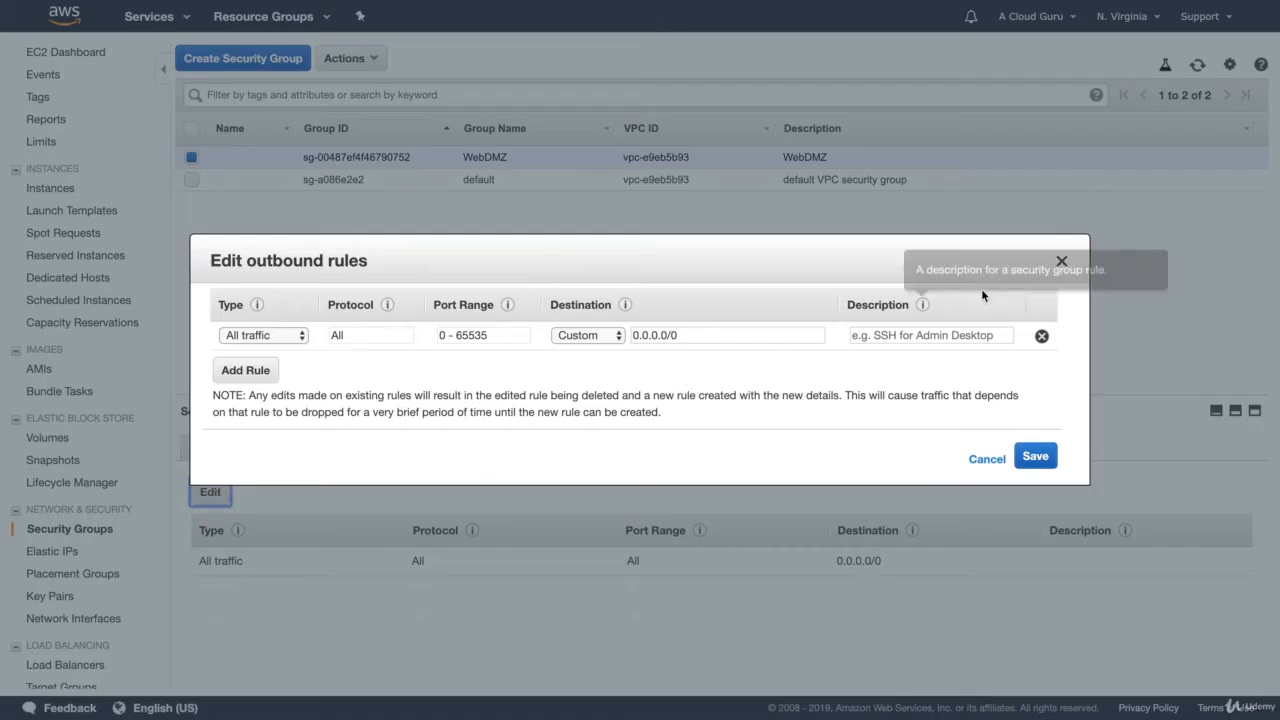
left_click(1041, 336)
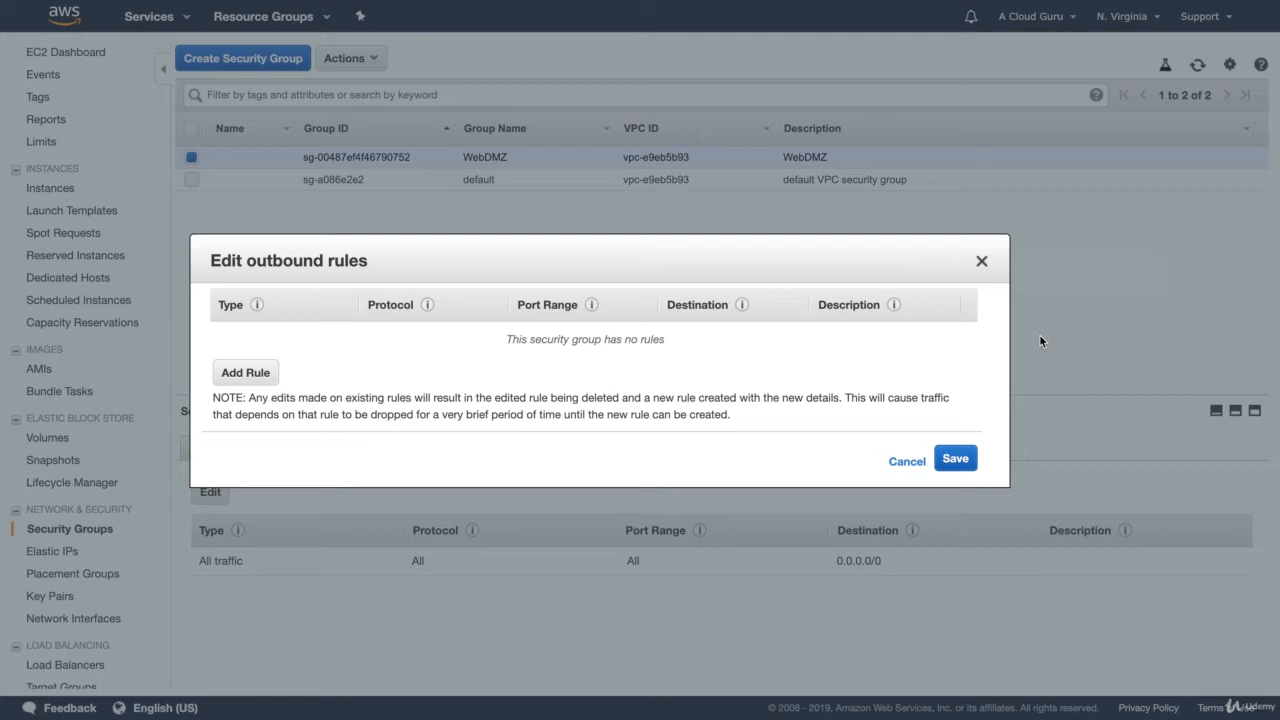
left_click(956, 459)
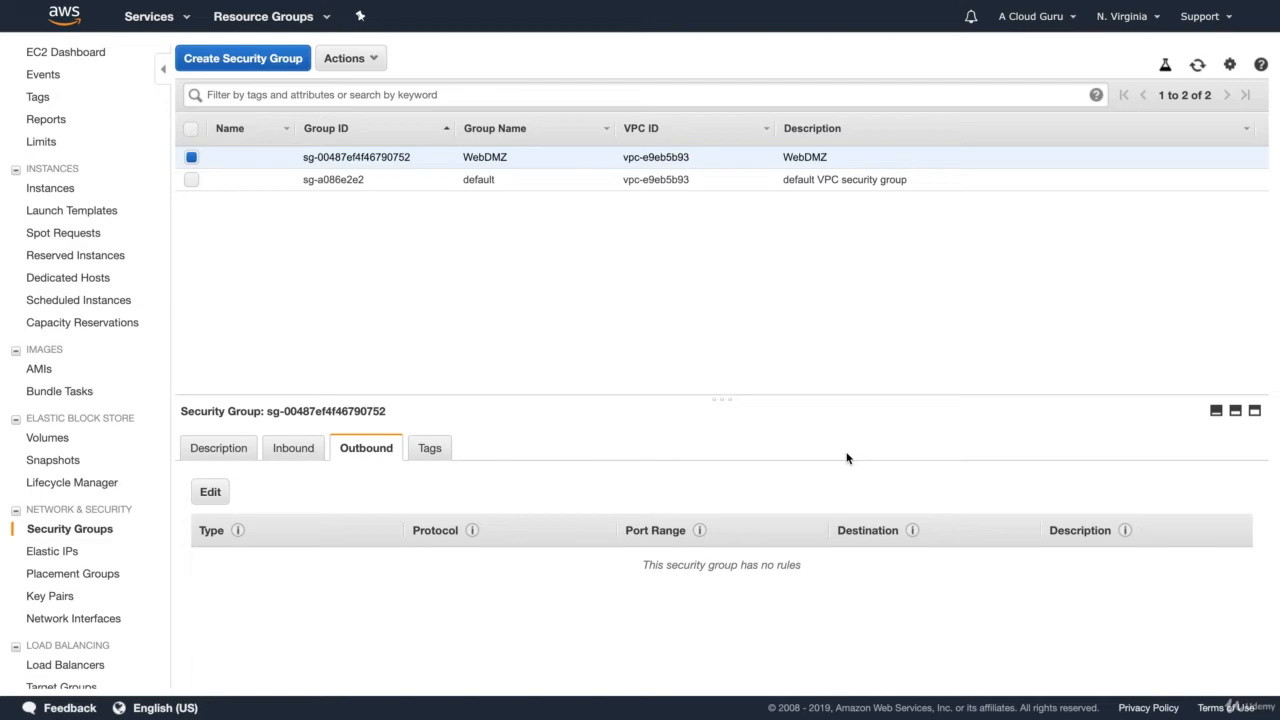
mouse_move(120, 3)
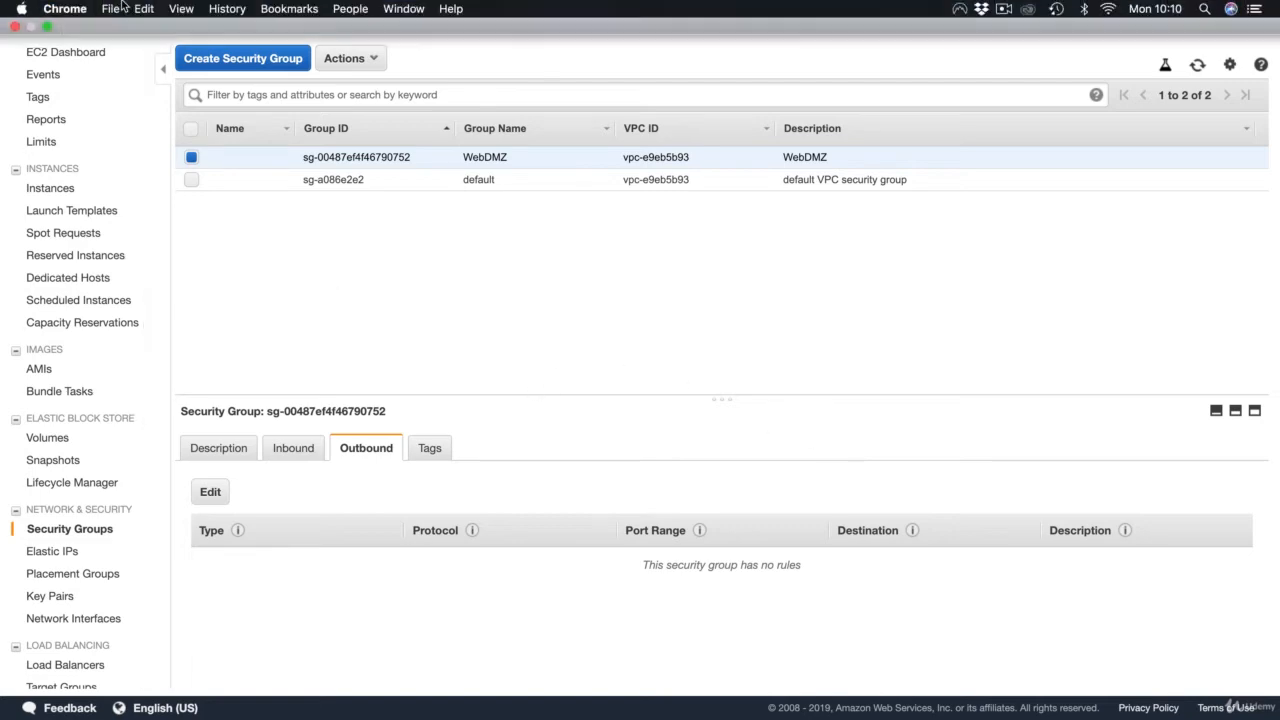
Step: Leave full screen, reload the web server page at 54.162.133.164 to test access, and return to the EC2 console
left_click(47, 28)
left_click(298, 44)
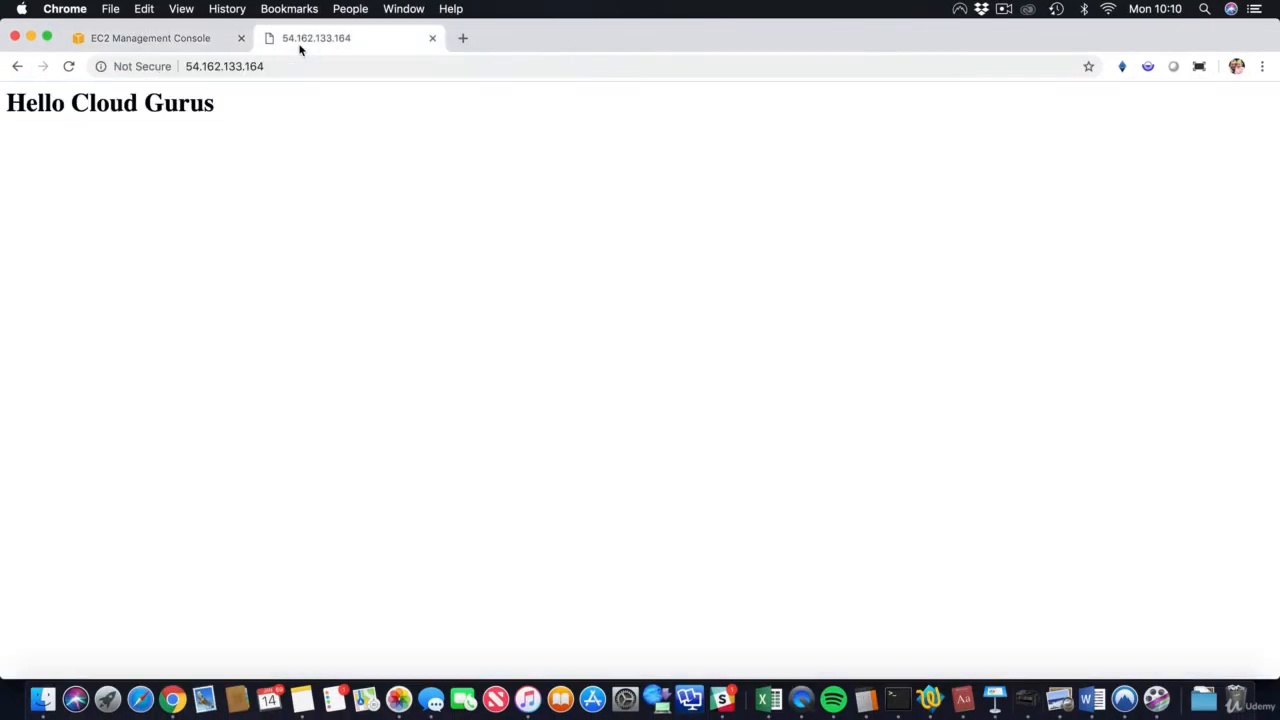
key("super+r")
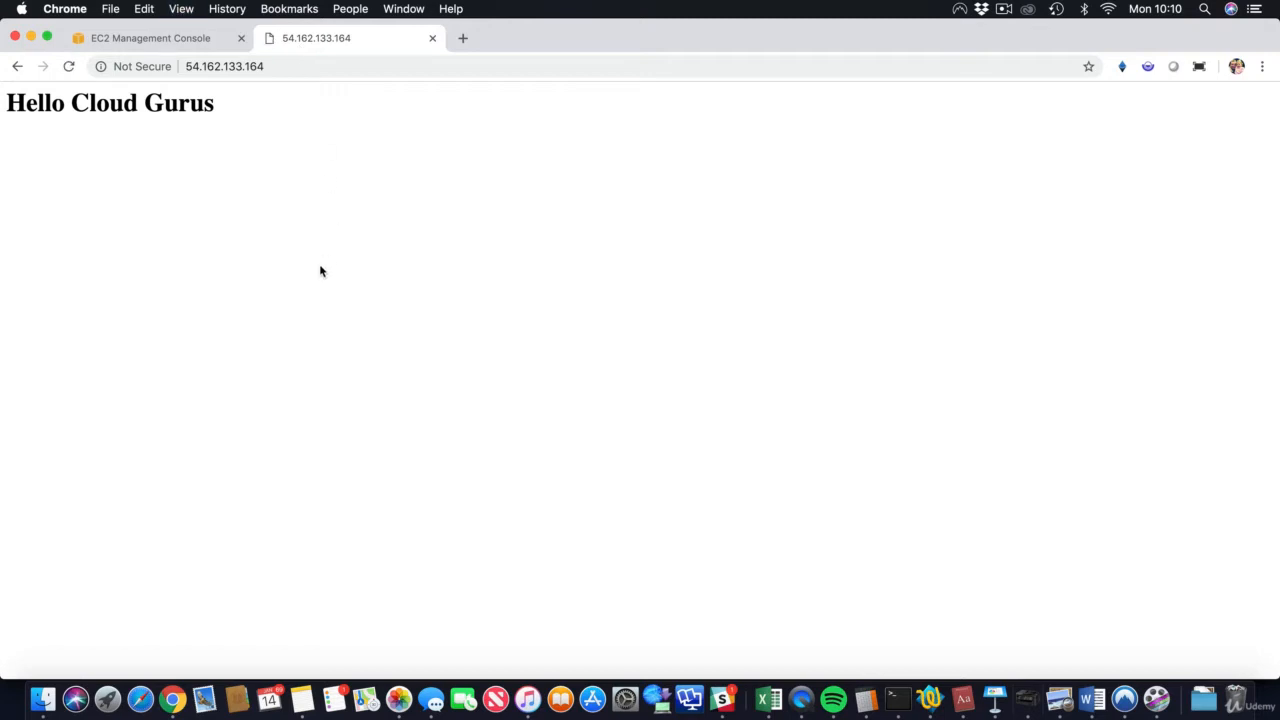
left_click(175, 43)
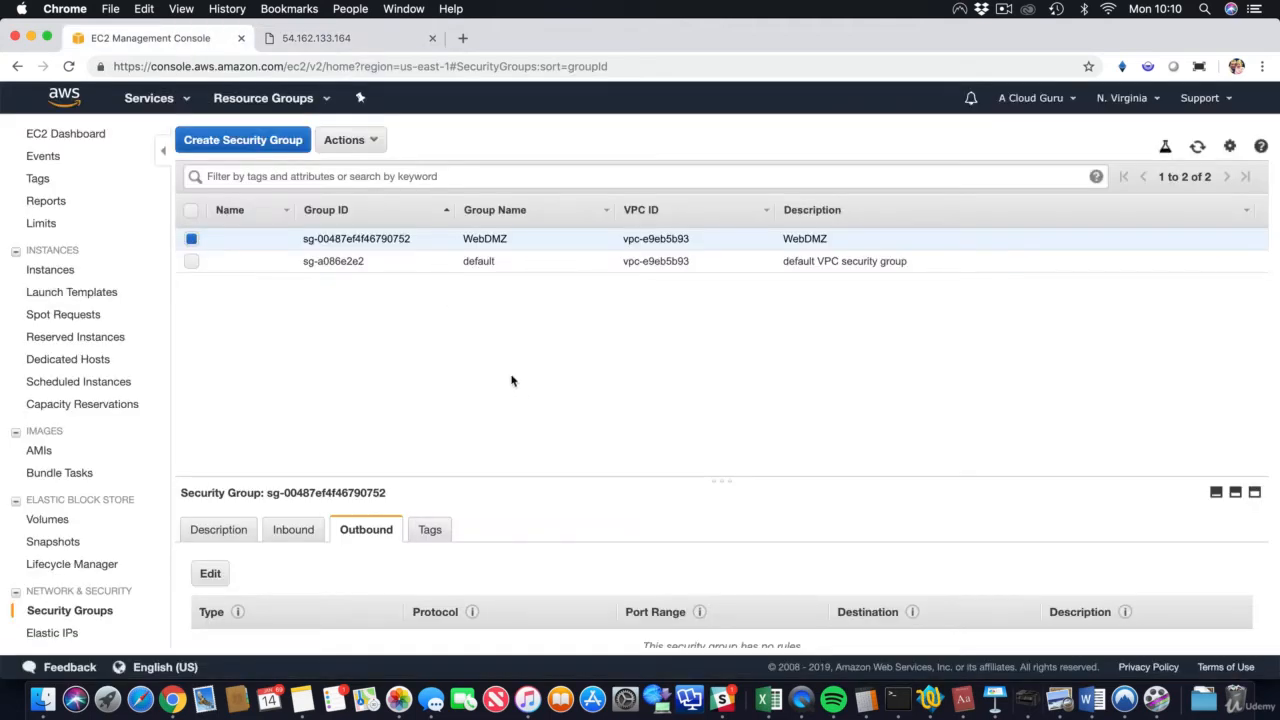
Step: Examine the rule types available for a new WebDMZ inbound rule, and remove the blank rule before saving
left_click(300, 529)
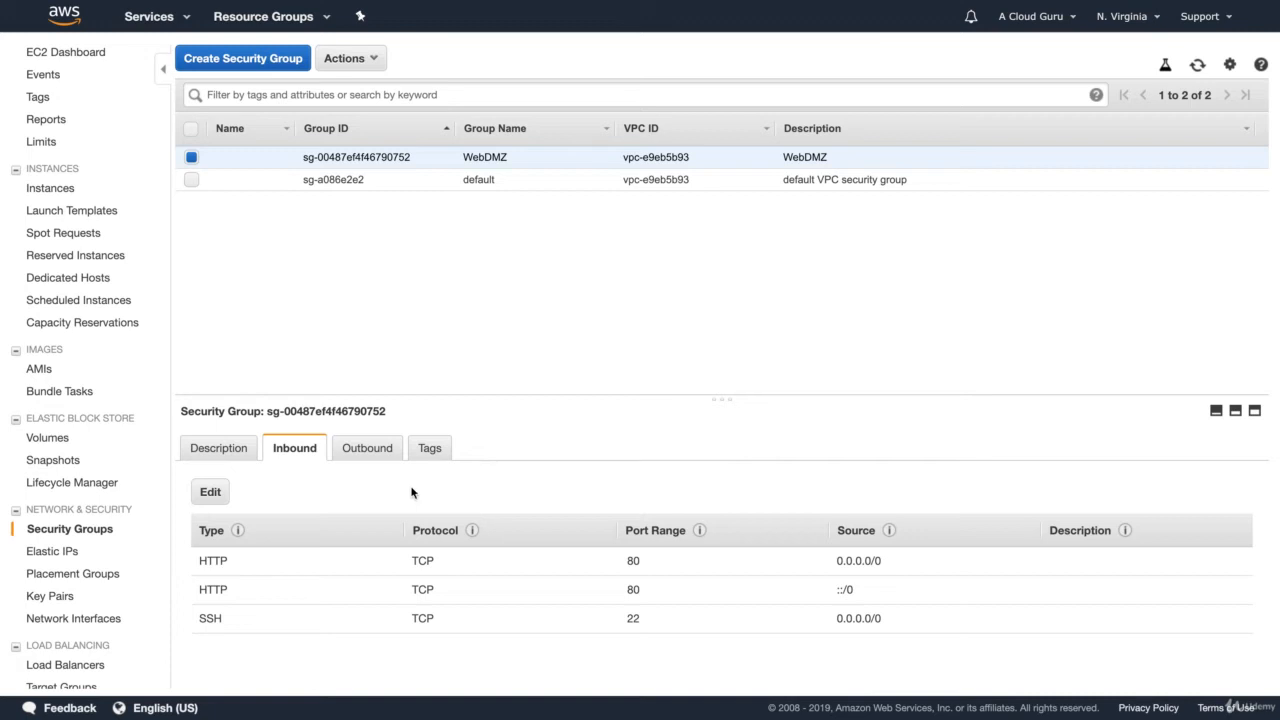
left_click(214, 492)
left_click(245, 400)
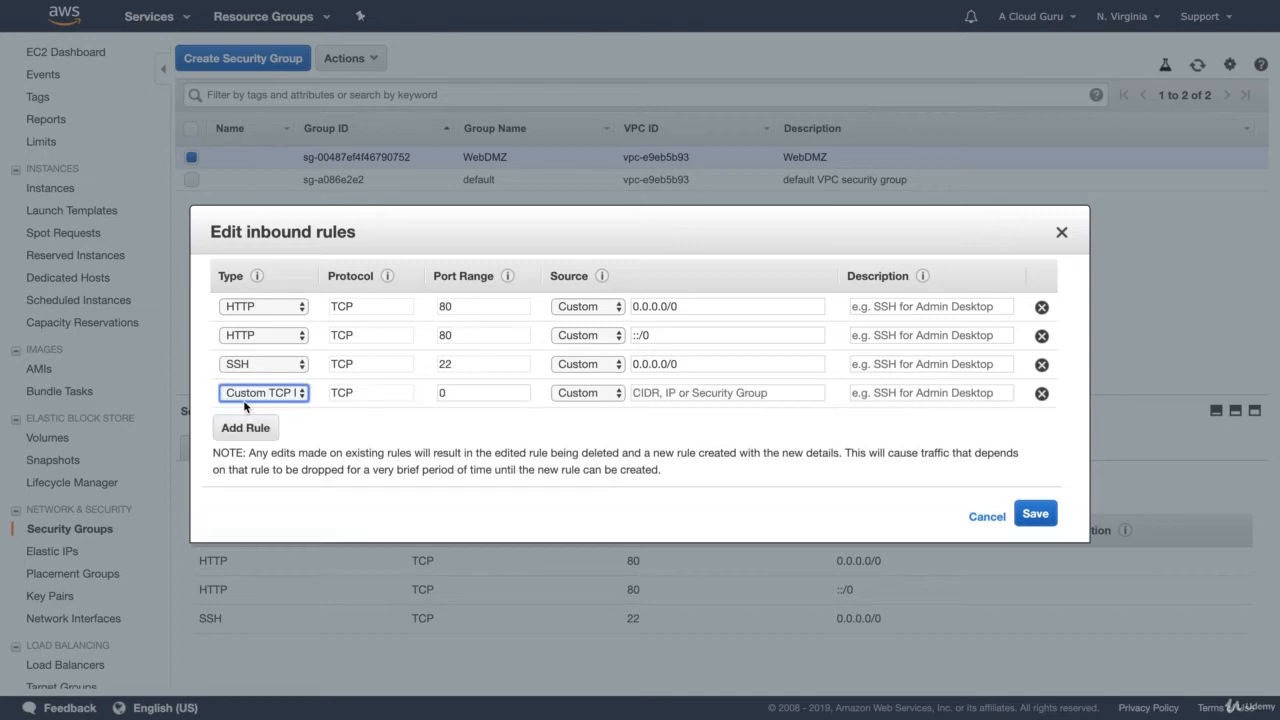
left_click(283, 396)
scroll(288, 518, "down", 5)
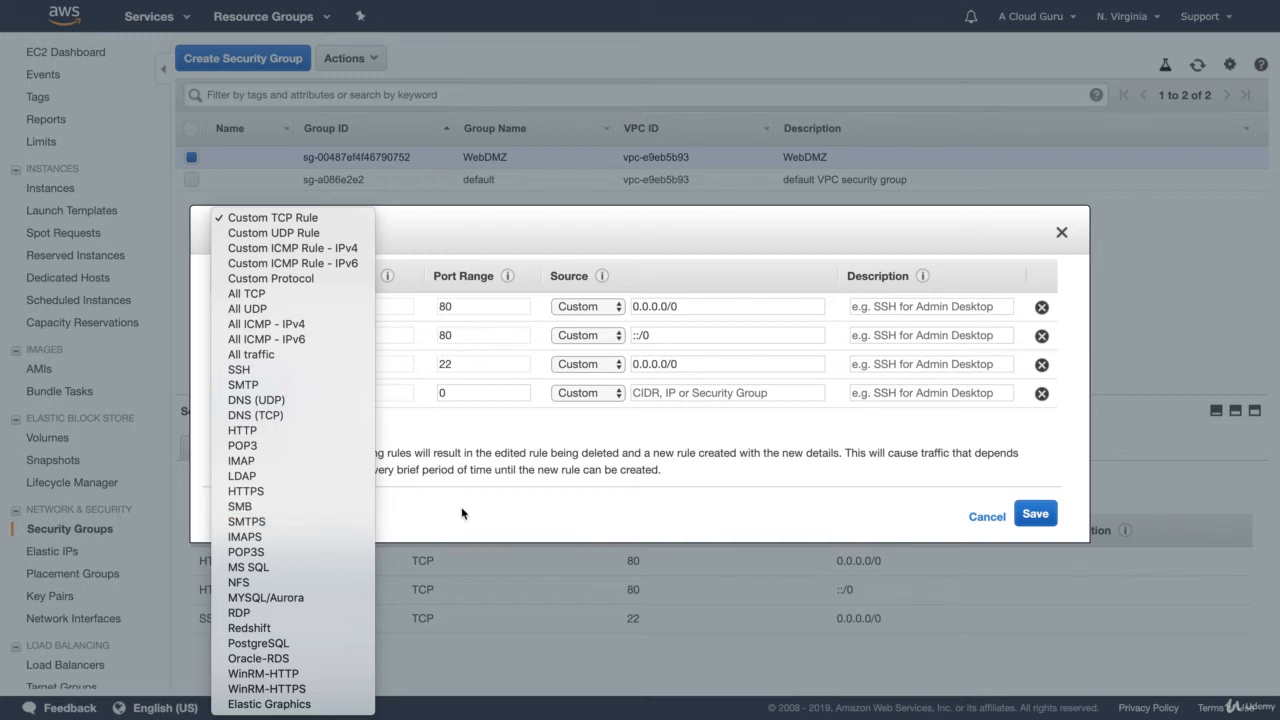
left_click(390, 507)
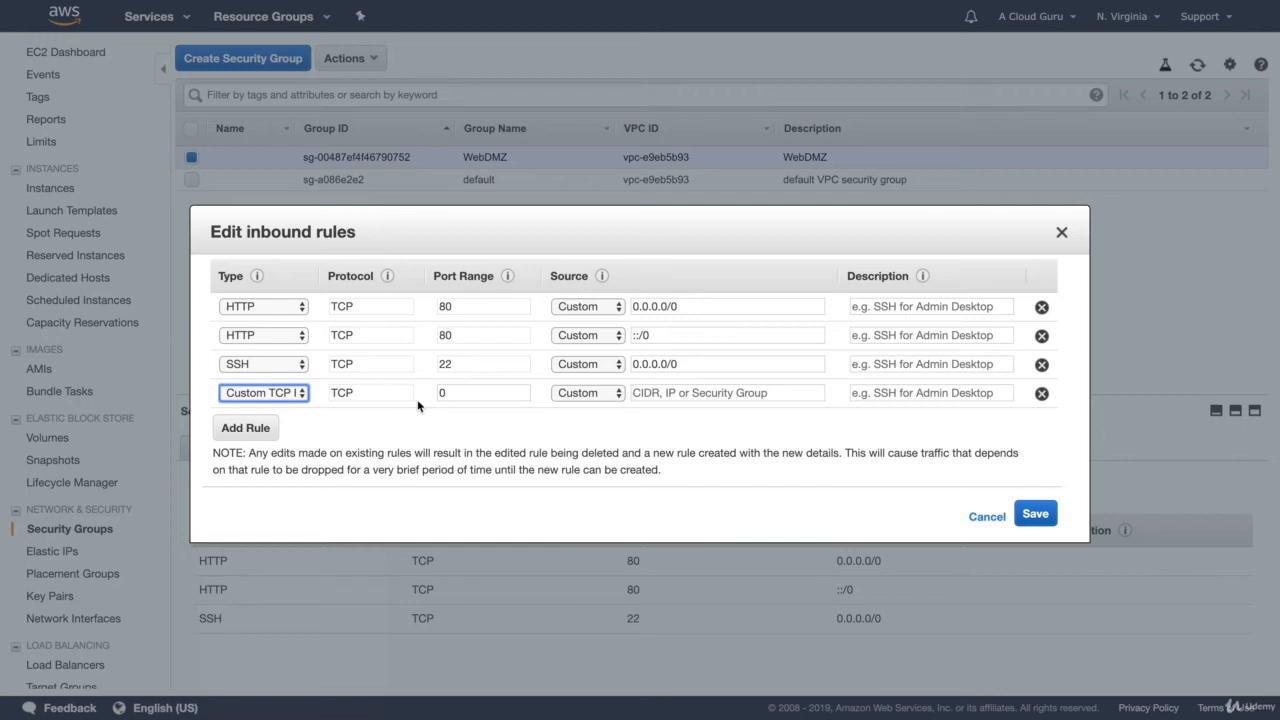
left_click(1041, 393)
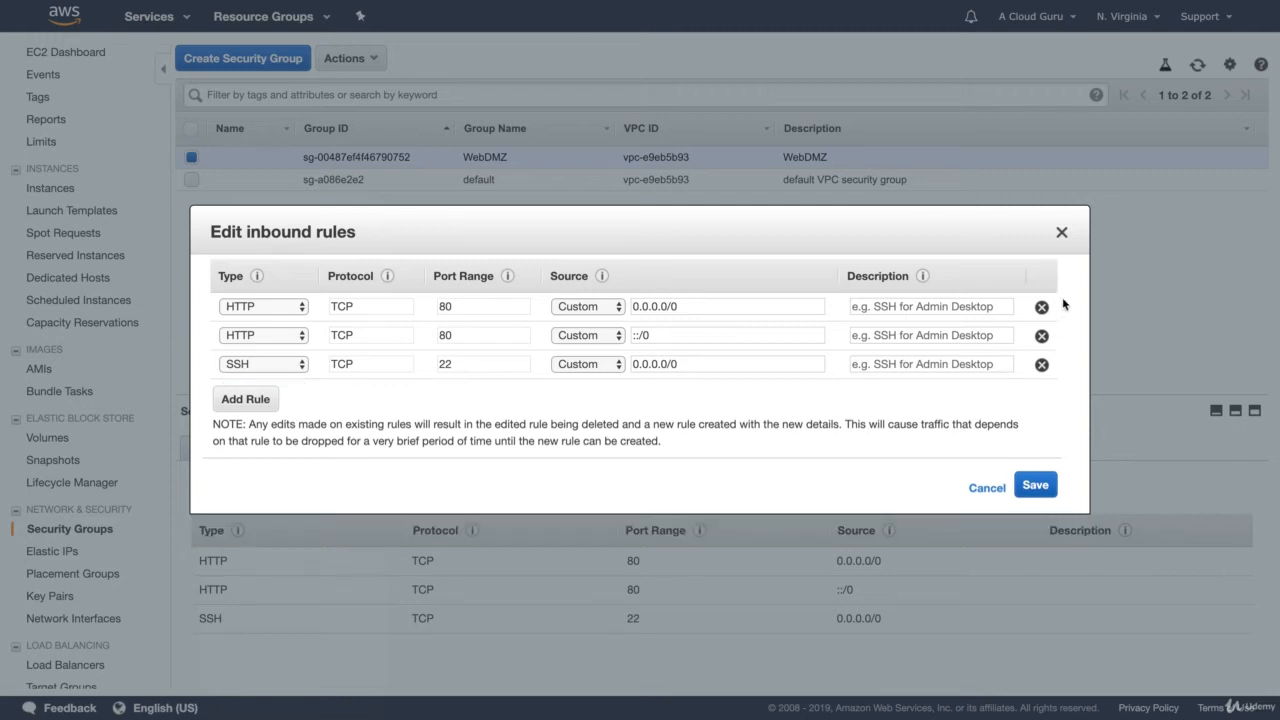
left_click(1035, 485)
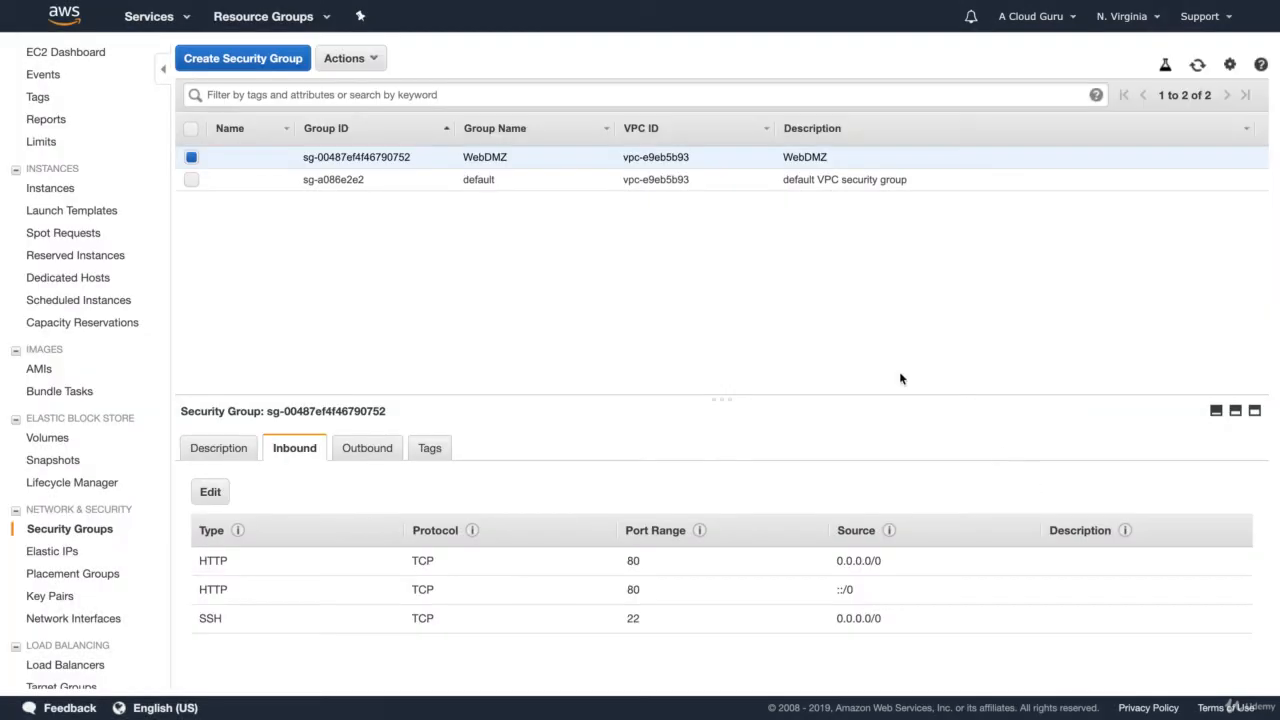
Step: Select only the default security group and add a MYSQL/Aurora inbound rule on port 3306
left_click(191, 179)
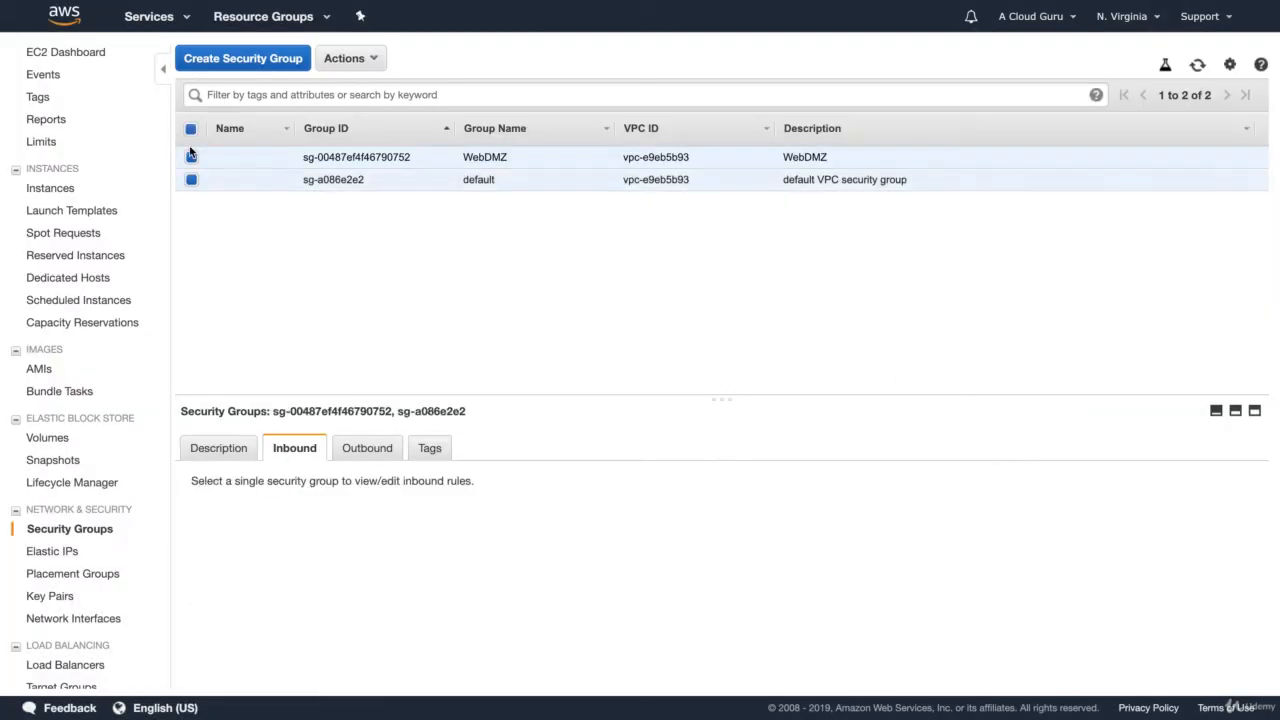
left_click(191, 157)
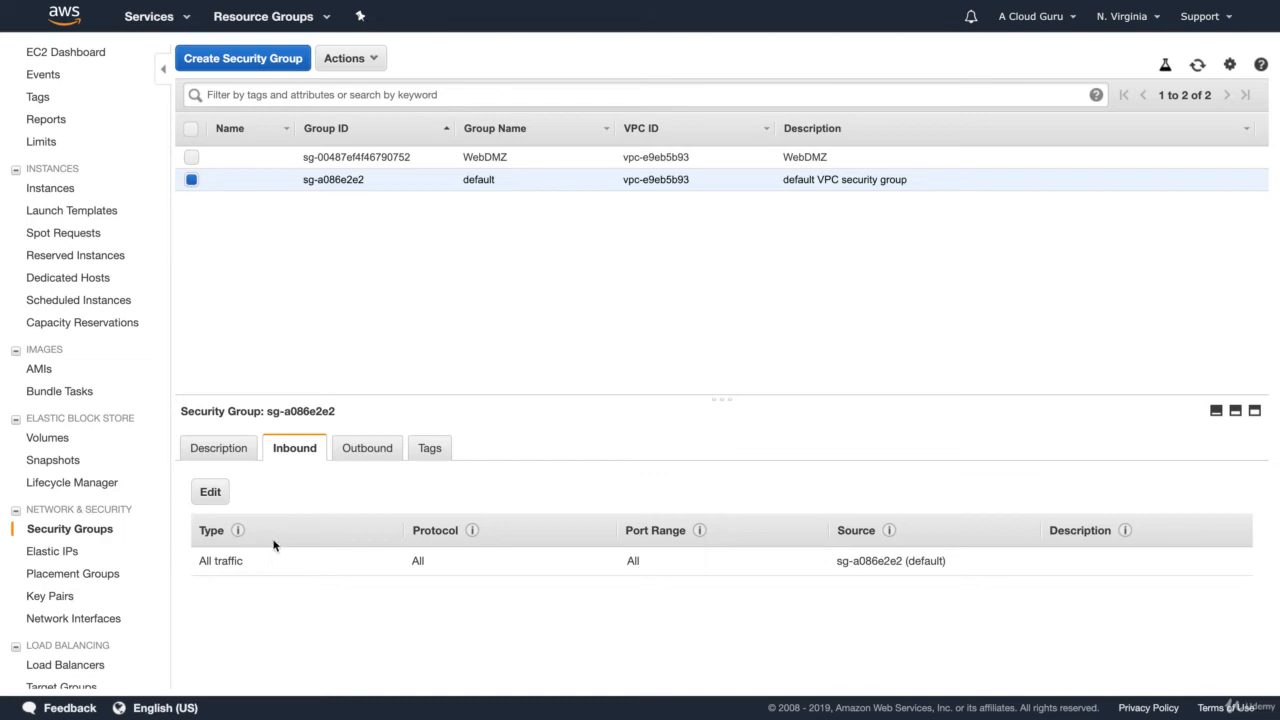
left_click(222, 496)
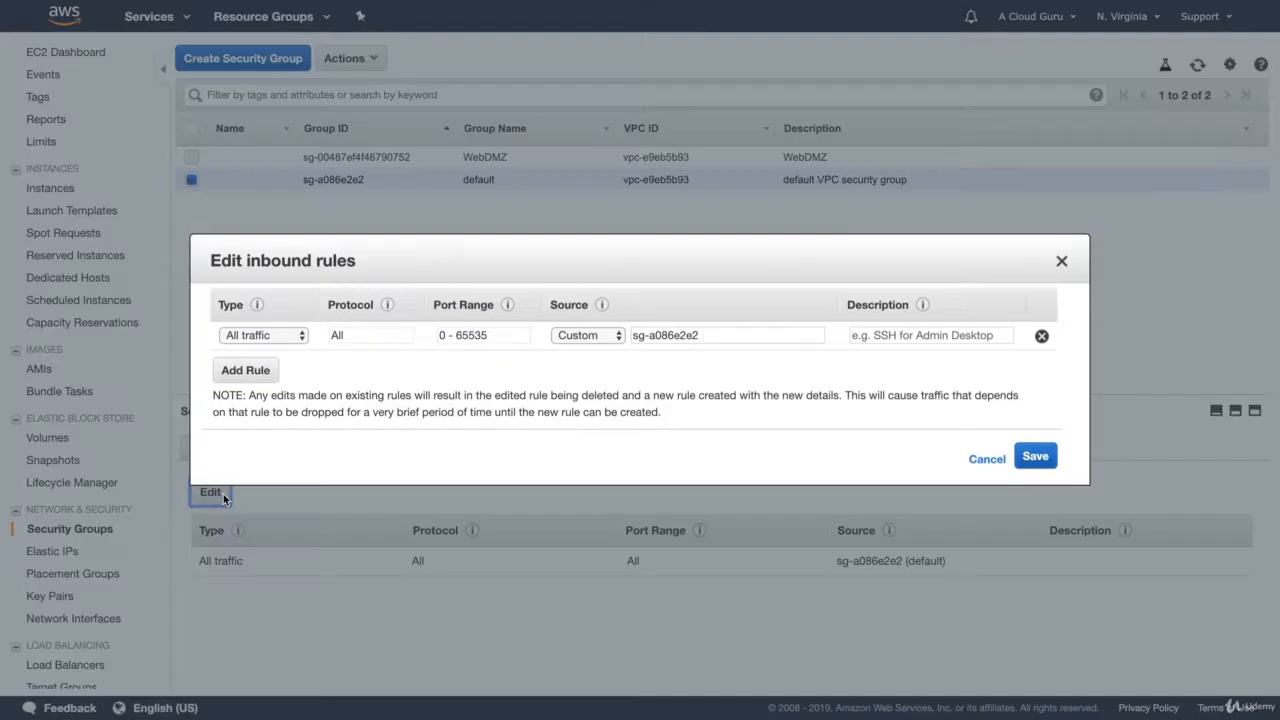
left_click(246, 370)
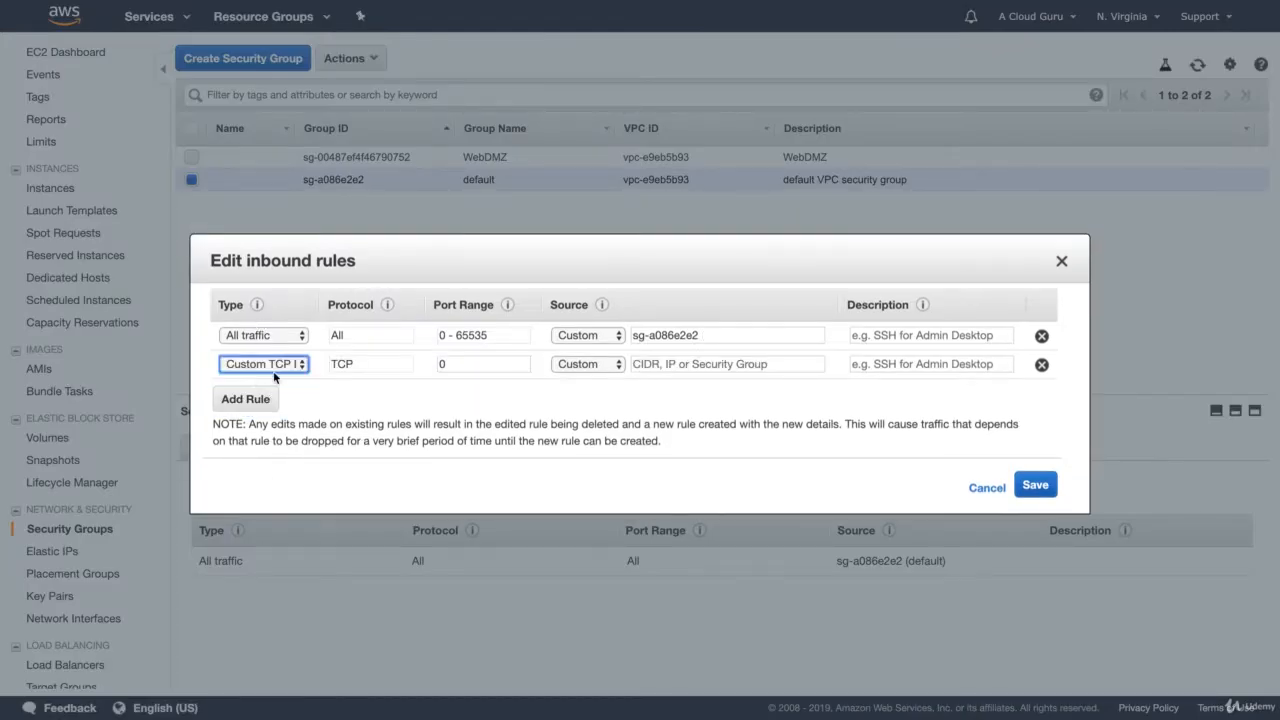
left_click(273, 369)
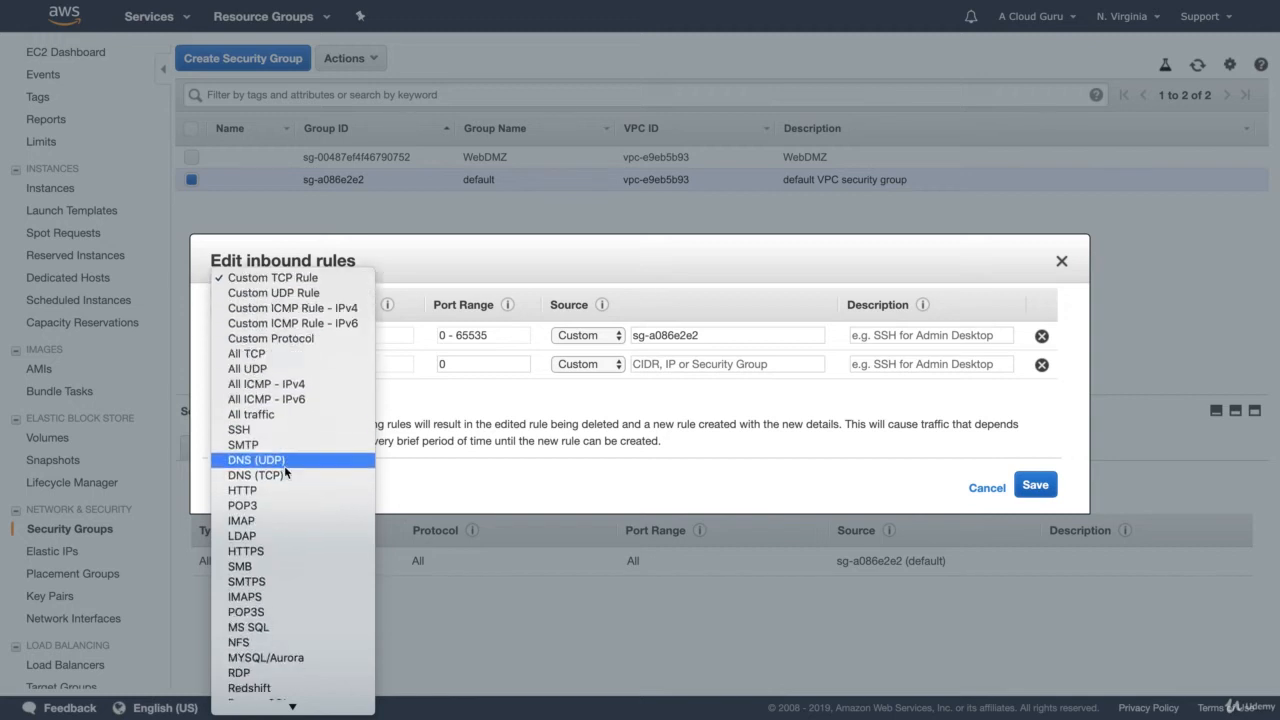
scroll(285, 472, "down", 2)
left_click(284, 597)
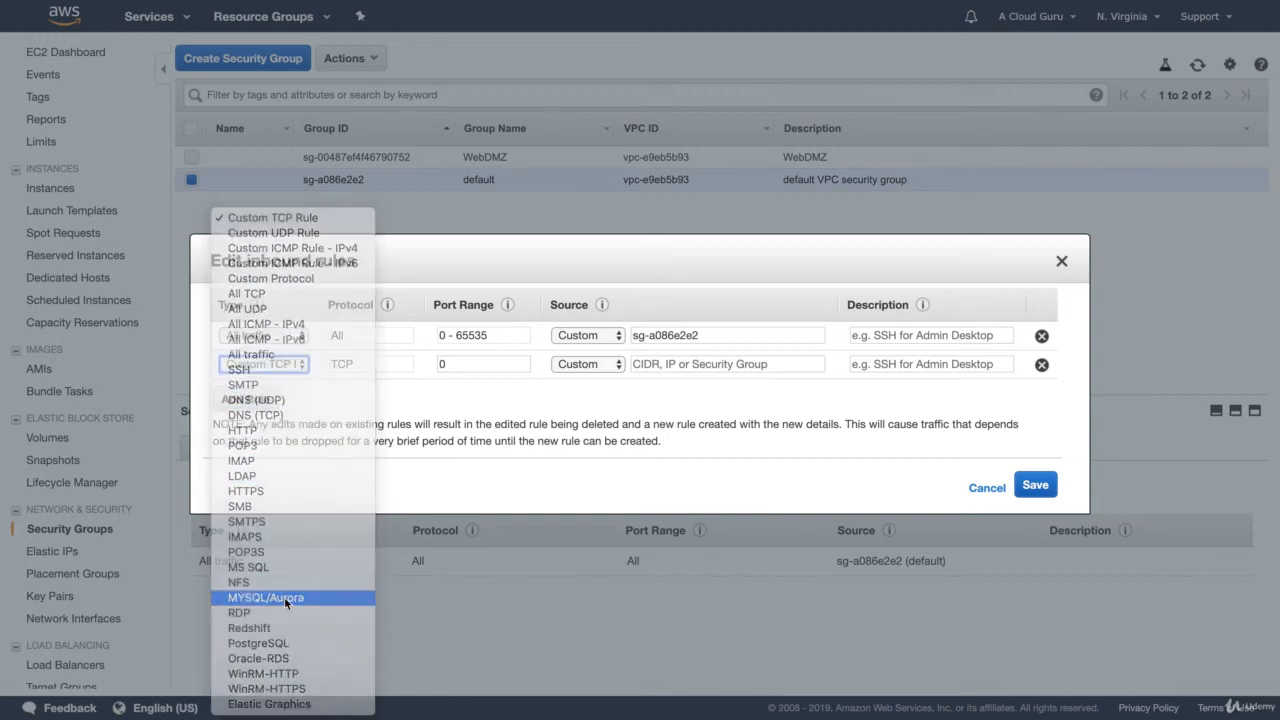
Step: Add an MS SQL inbound rule on port 1433 to the default security group and try to save the rules
left_click(262, 400)
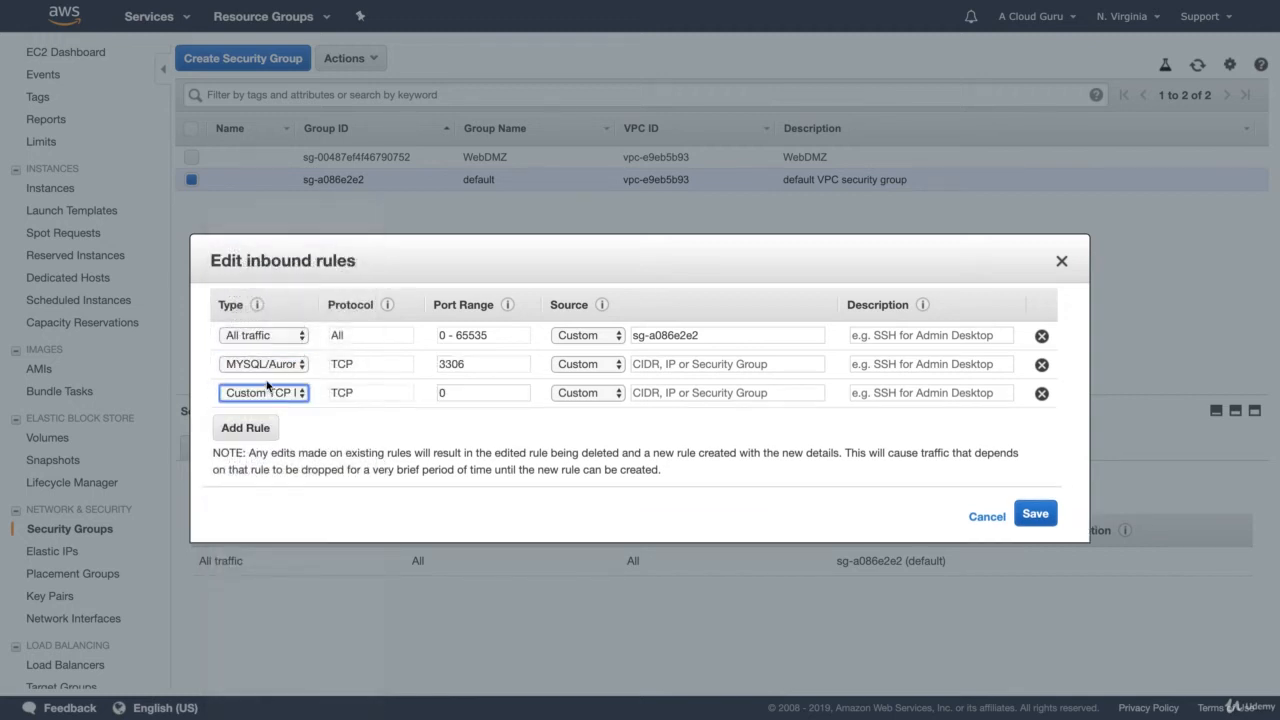
left_click(270, 394)
scroll(270, 494, "down", 5)
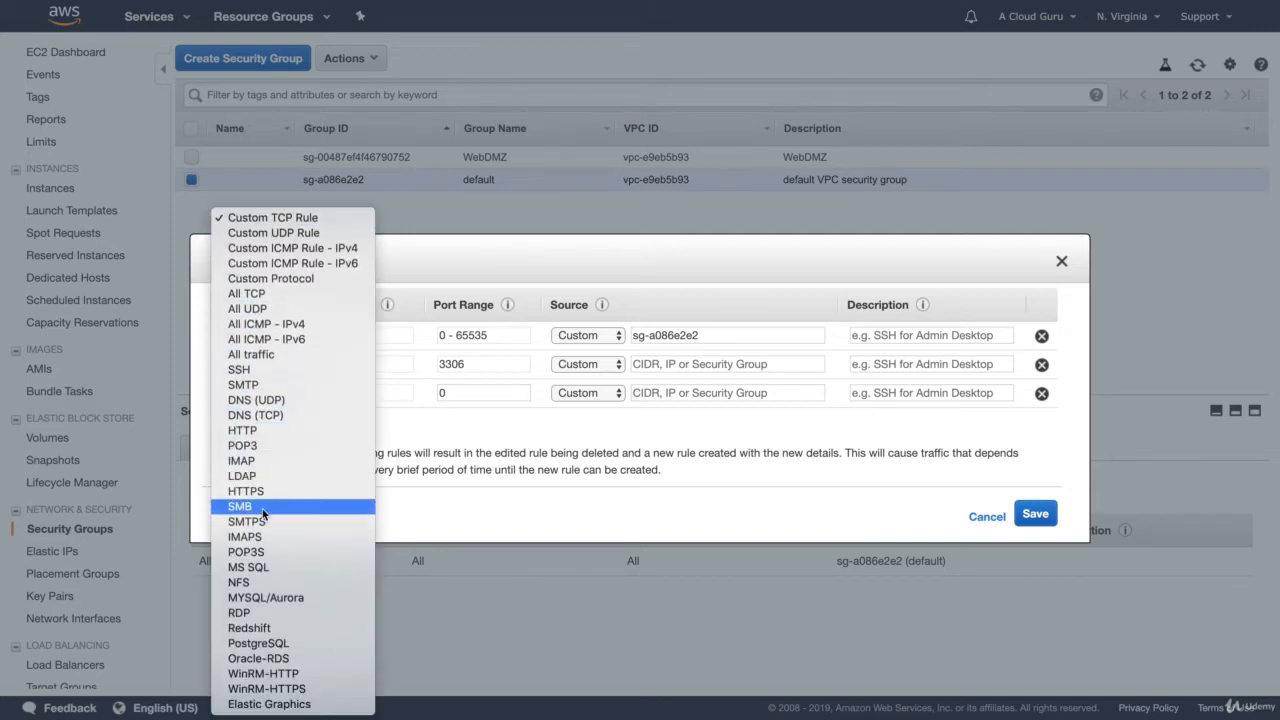
left_click(275, 567)
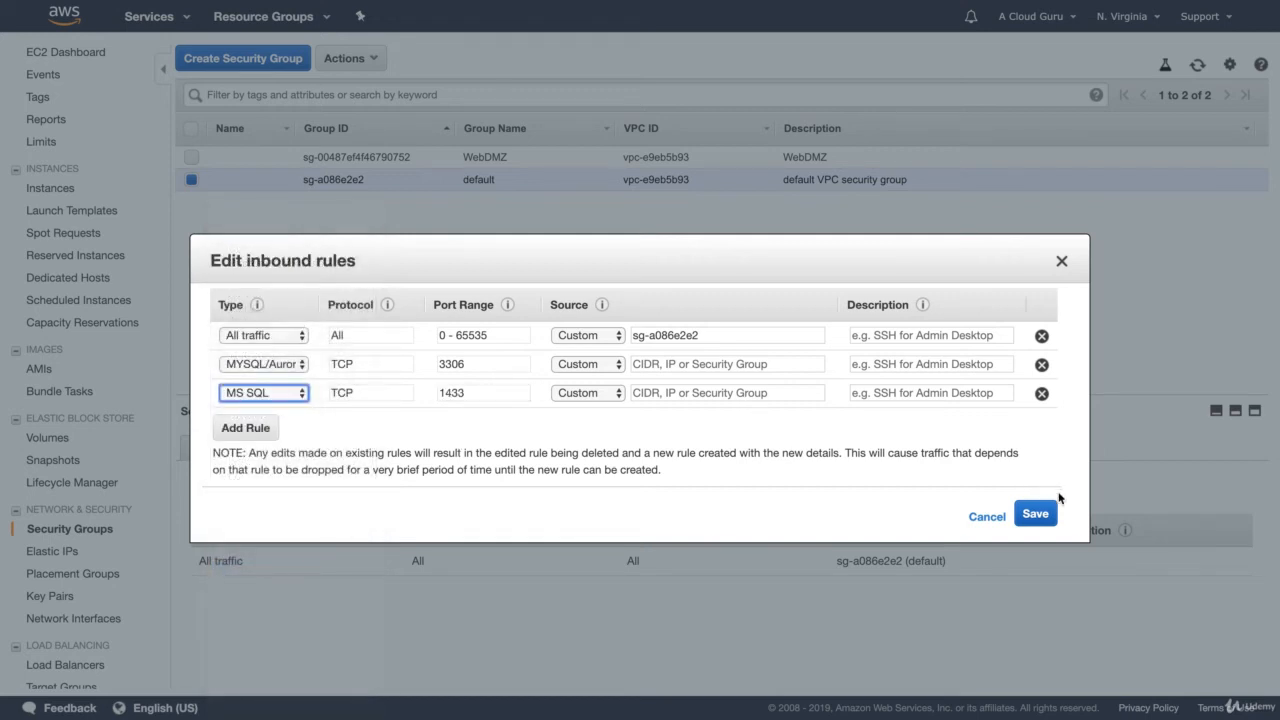
left_click(1036, 514)
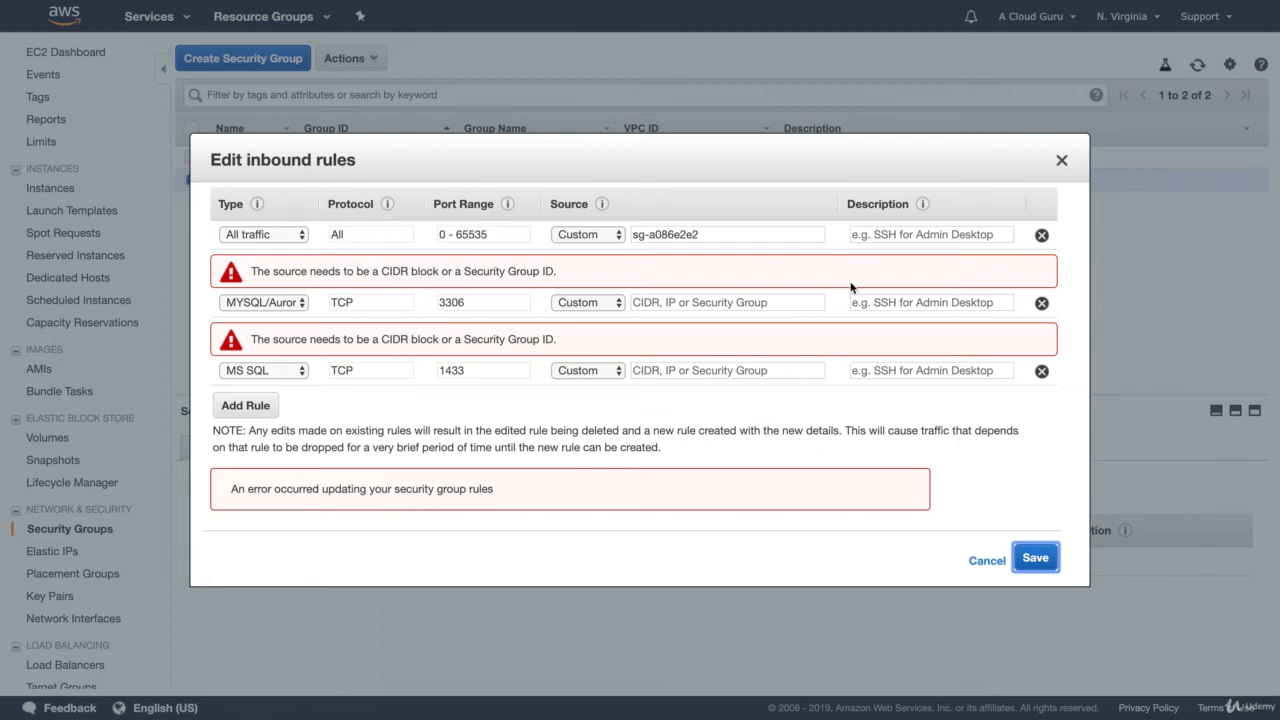
Step: Set the source of the MYSQL/Aurora and MS SQL rules to 0.0.0.0/0 and save the inbound rules
left_click(741, 302)
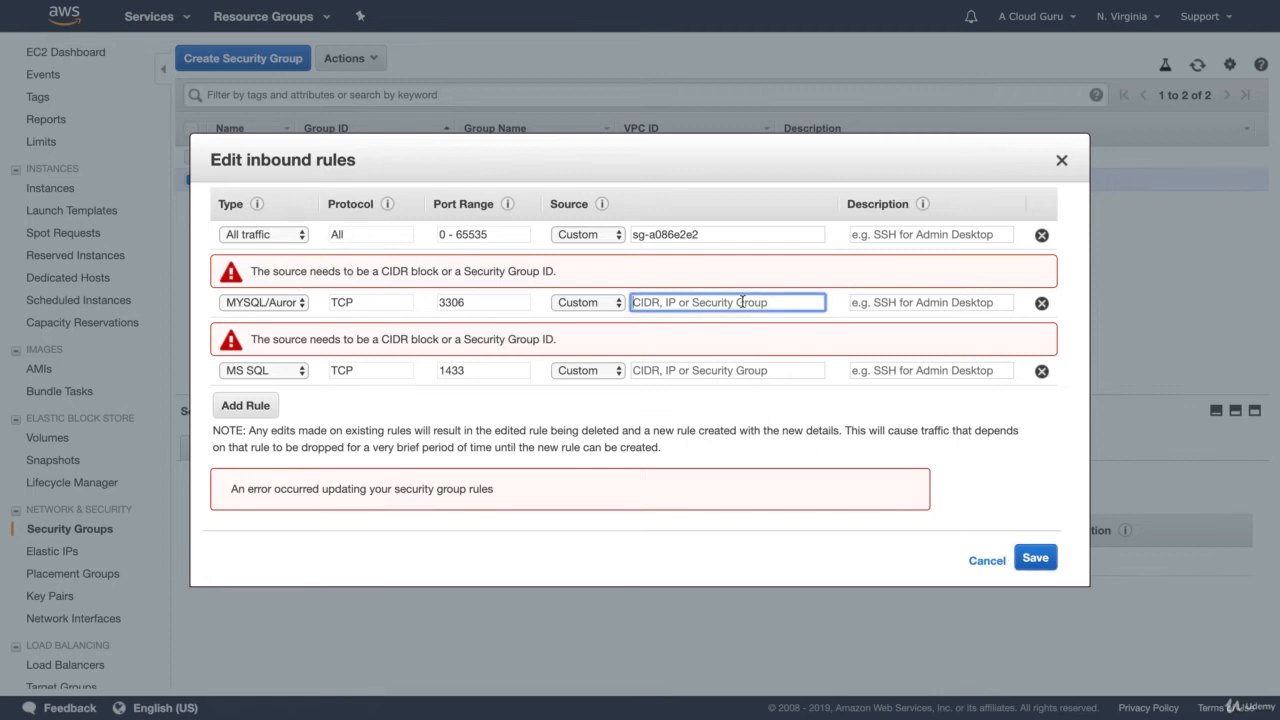
type("0.0.0.")
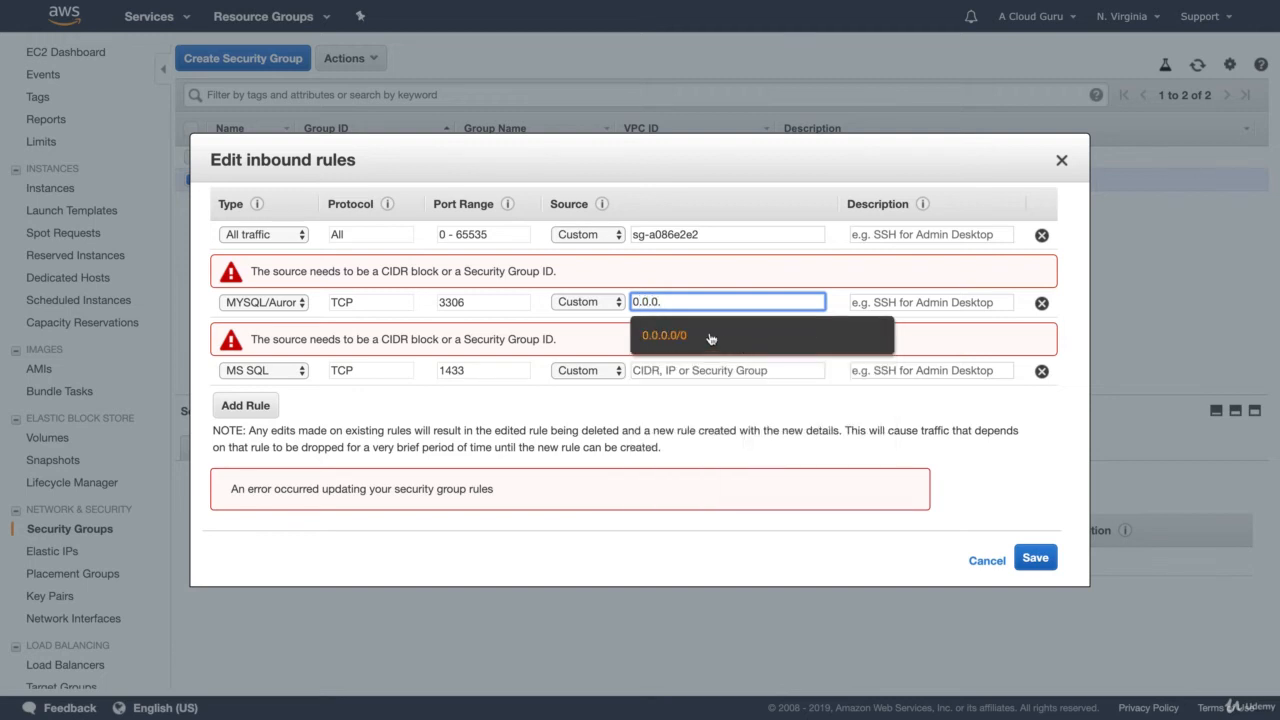
left_click(710, 337)
left_click(700, 368)
type("0.0")
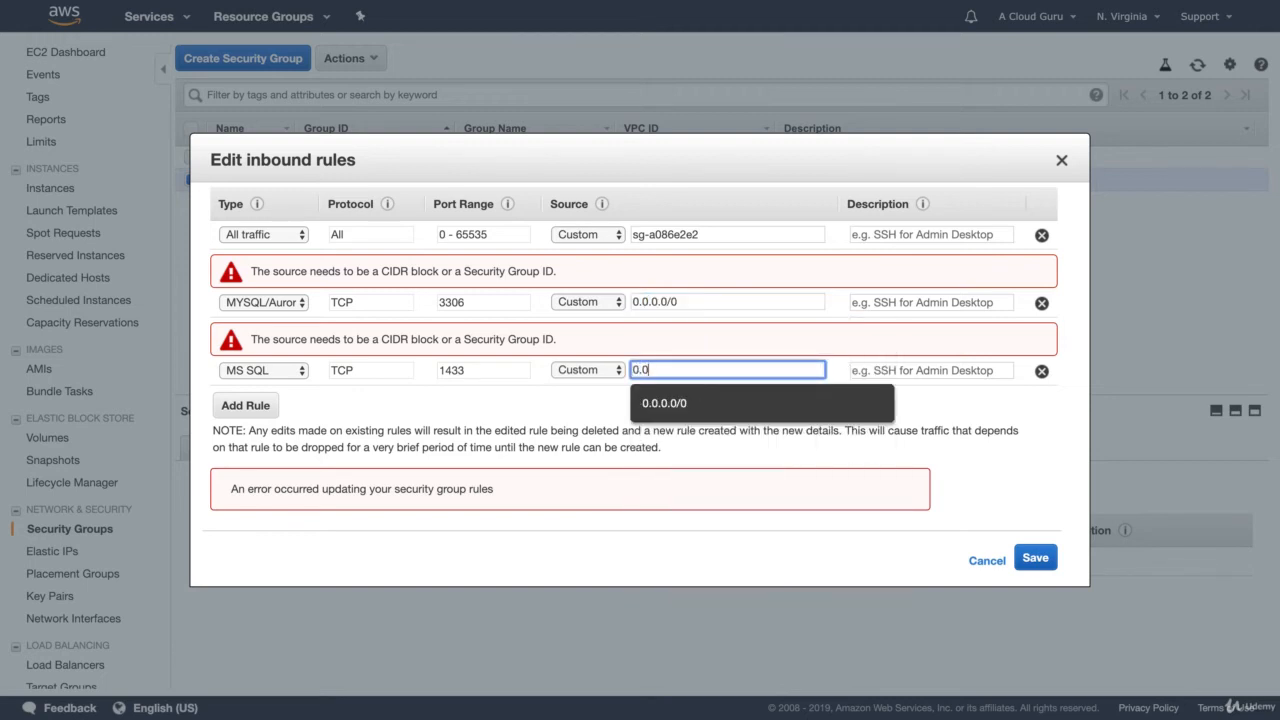
type(".0.0/0")
left_click(946, 433)
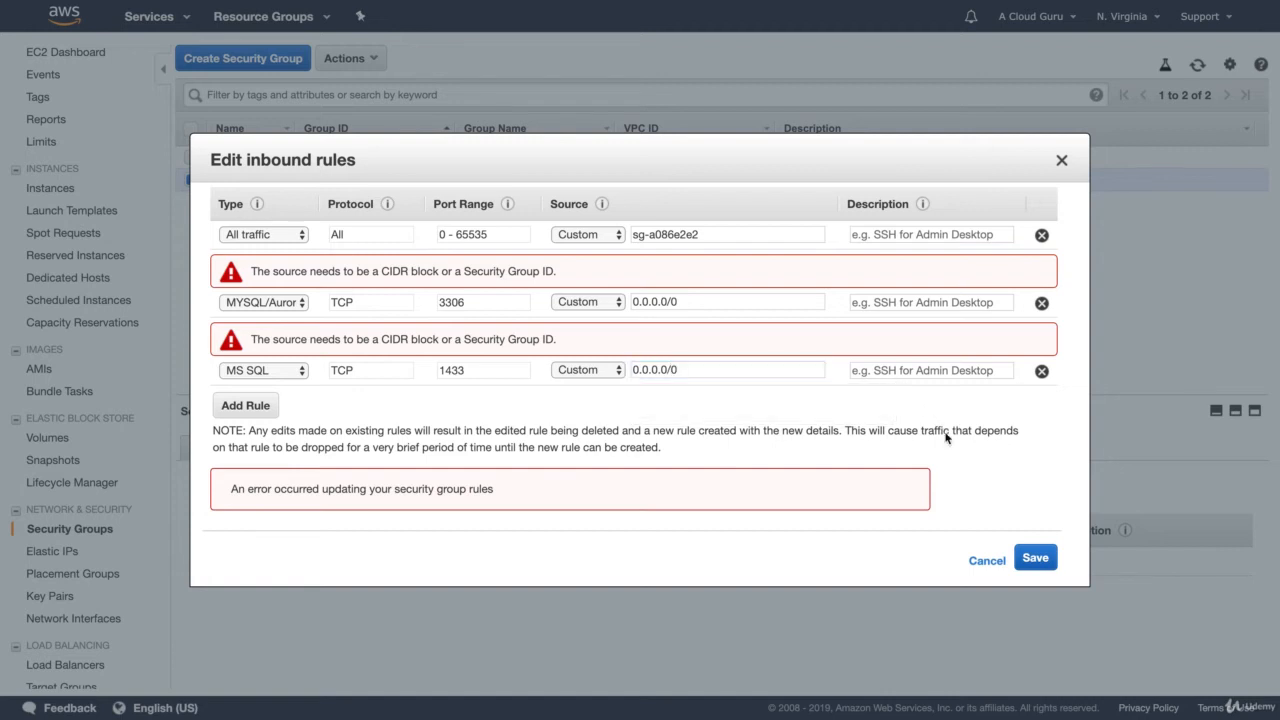
left_click(1033, 557)
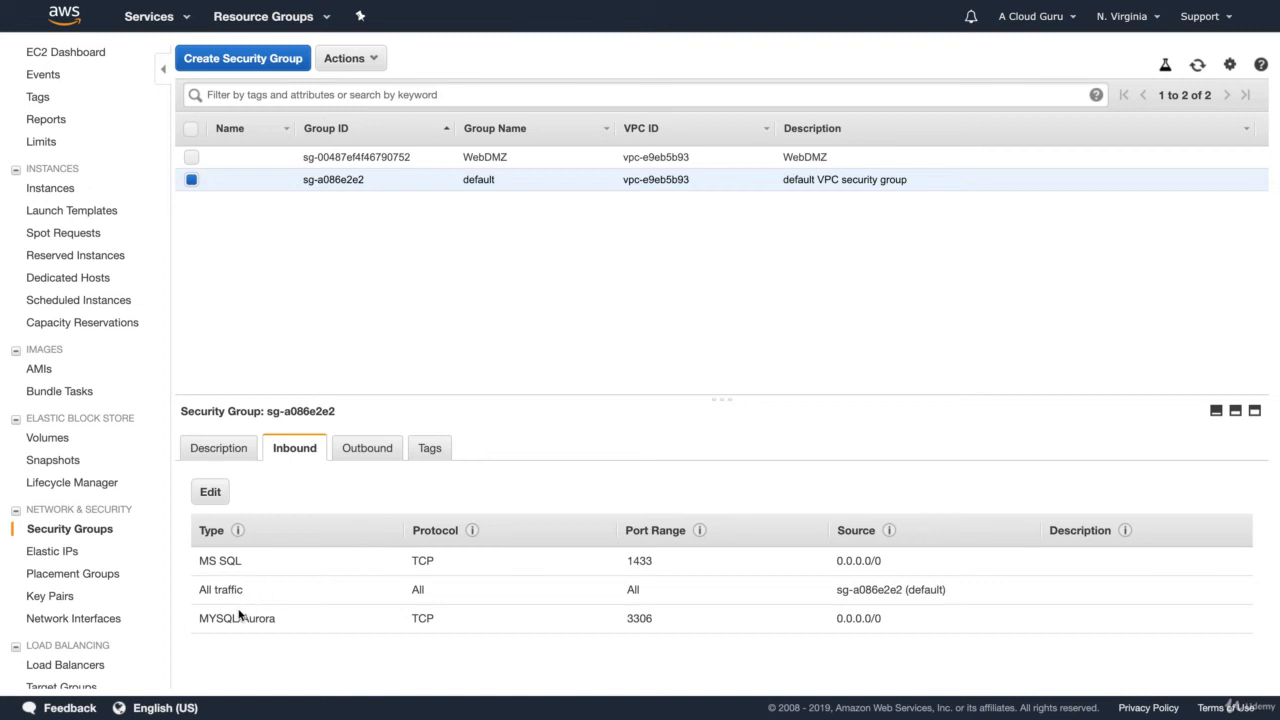
Step: Assign the default security group alongside WebDMZ to the WebServer01 instance, and view the instance's inbound rules
left_click(57, 52)
left_click(277, 107)
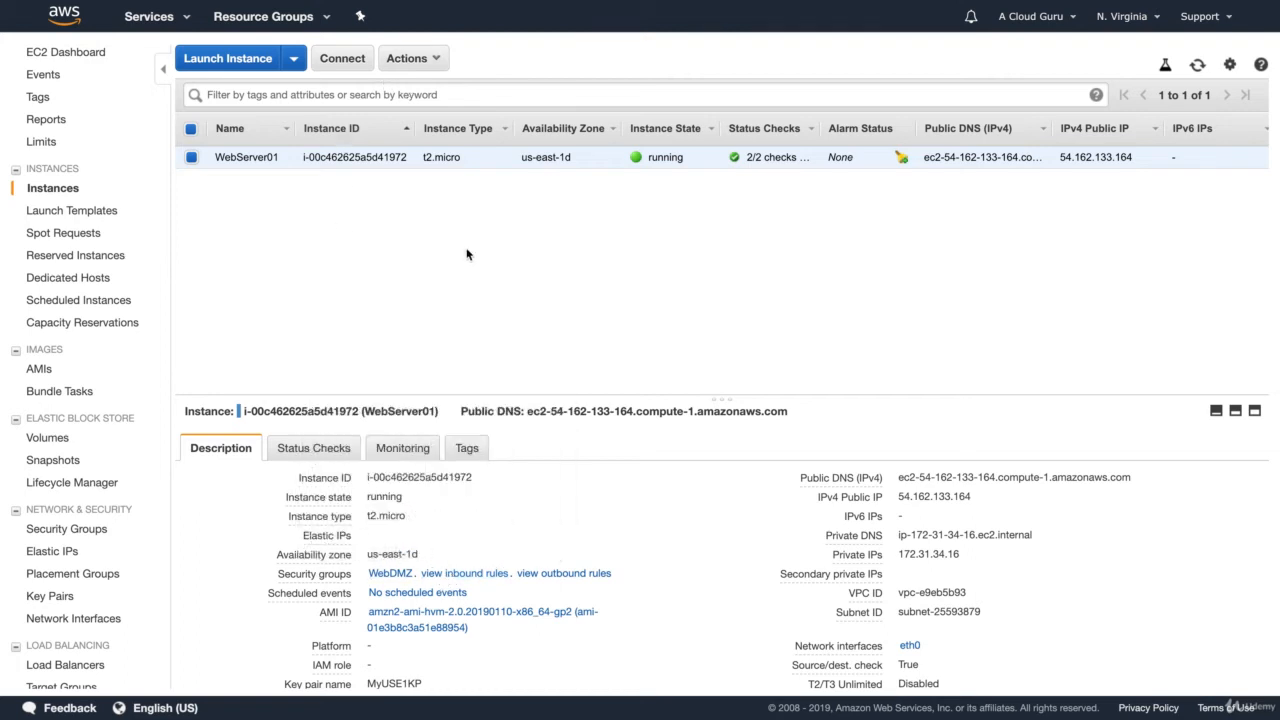
left_click(430, 62)
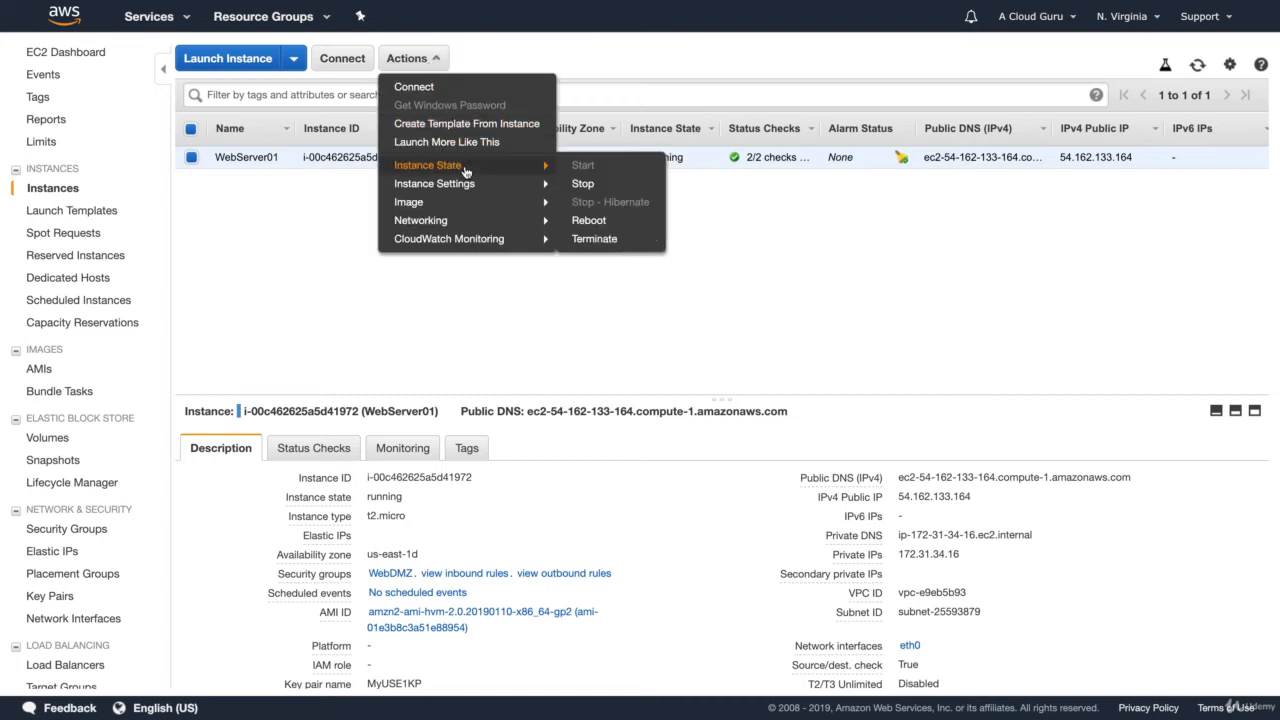
mouse_move(445, 185)
mouse_move(466, 222)
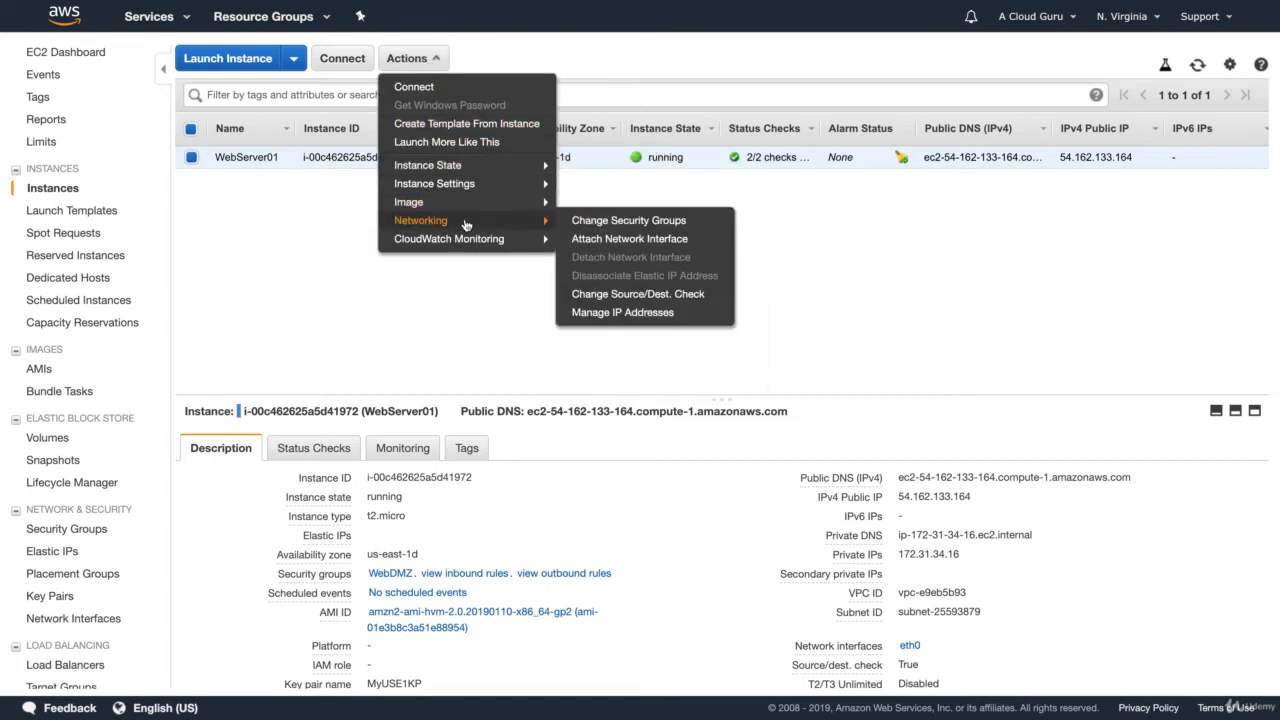
left_click(599, 224)
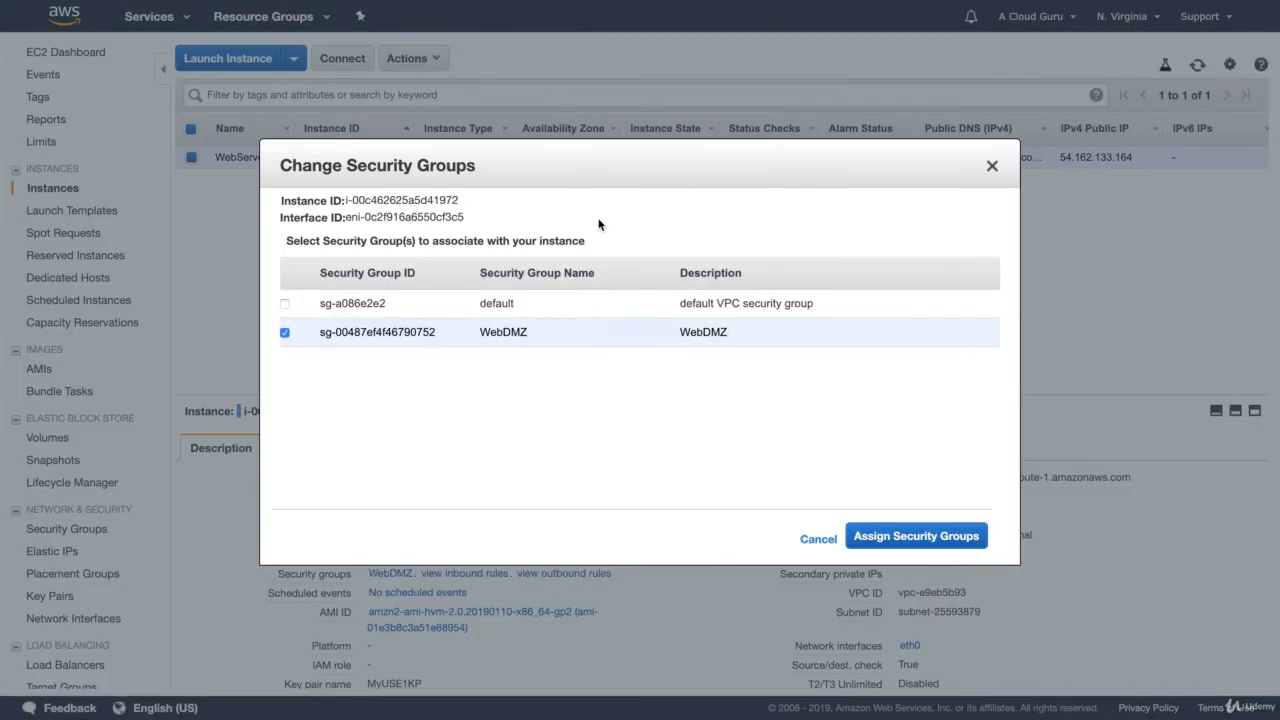
left_click(285, 304)
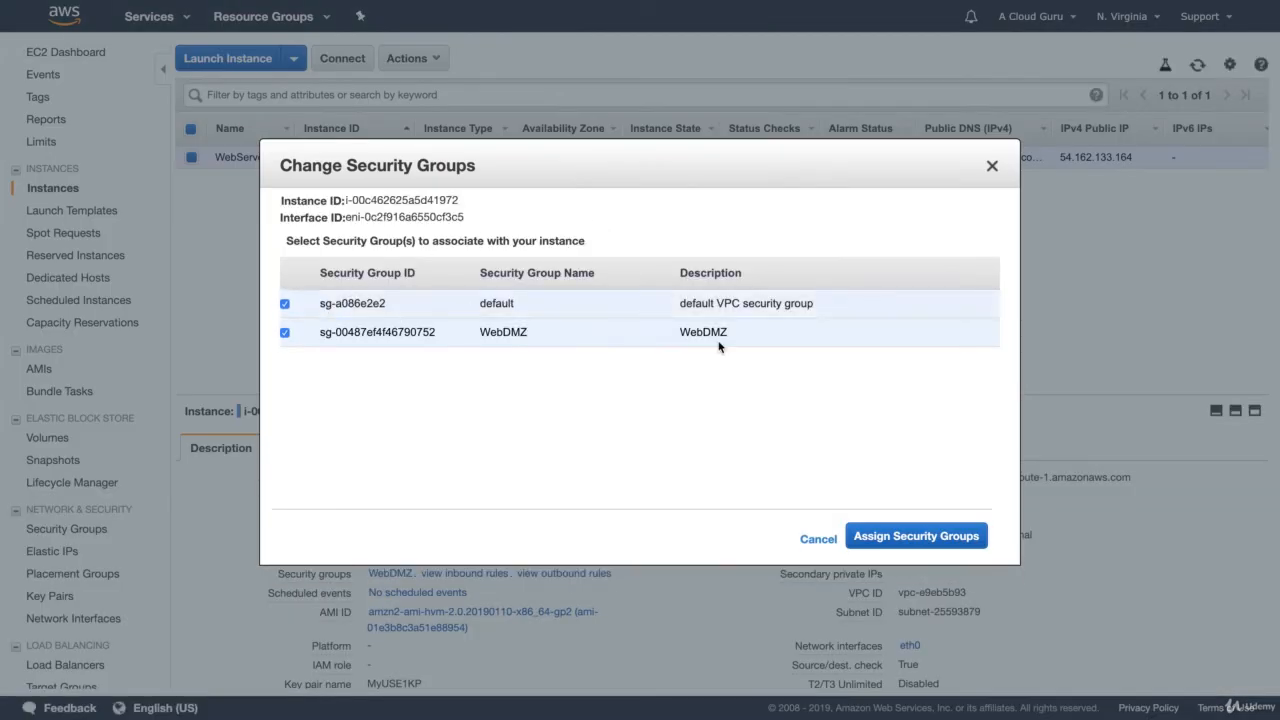
left_click(913, 537)
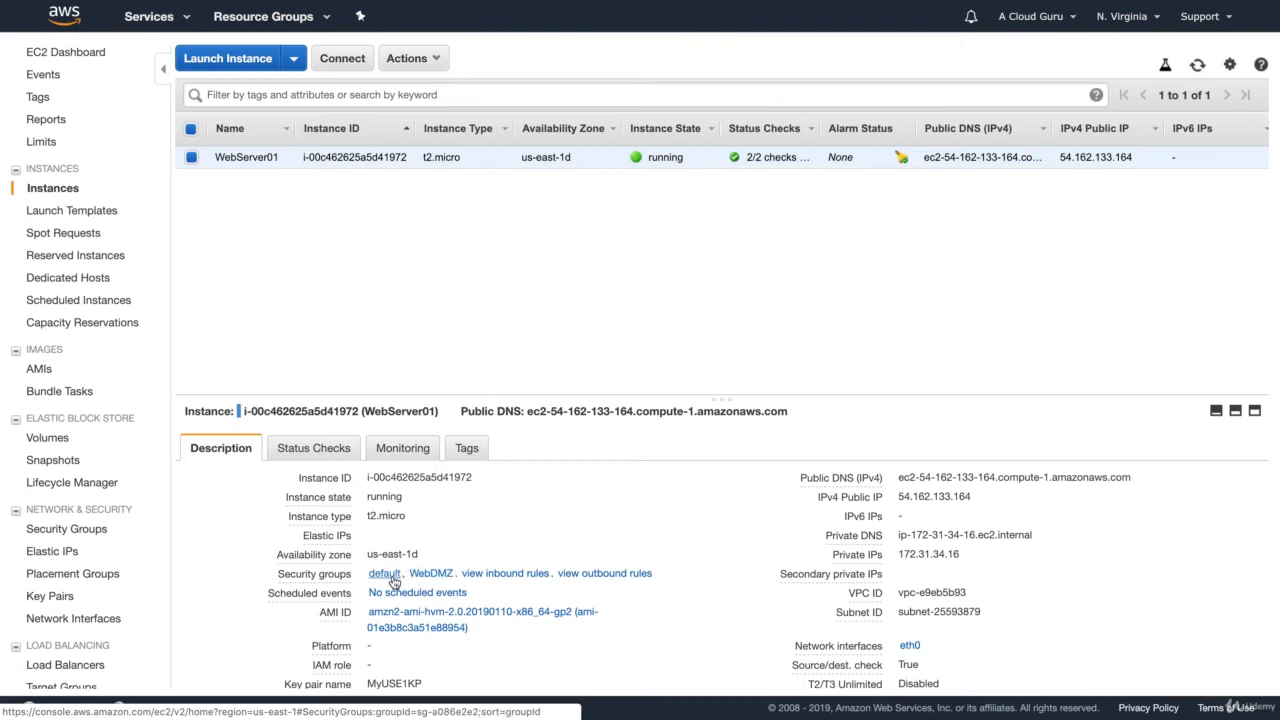
left_click(492, 574)
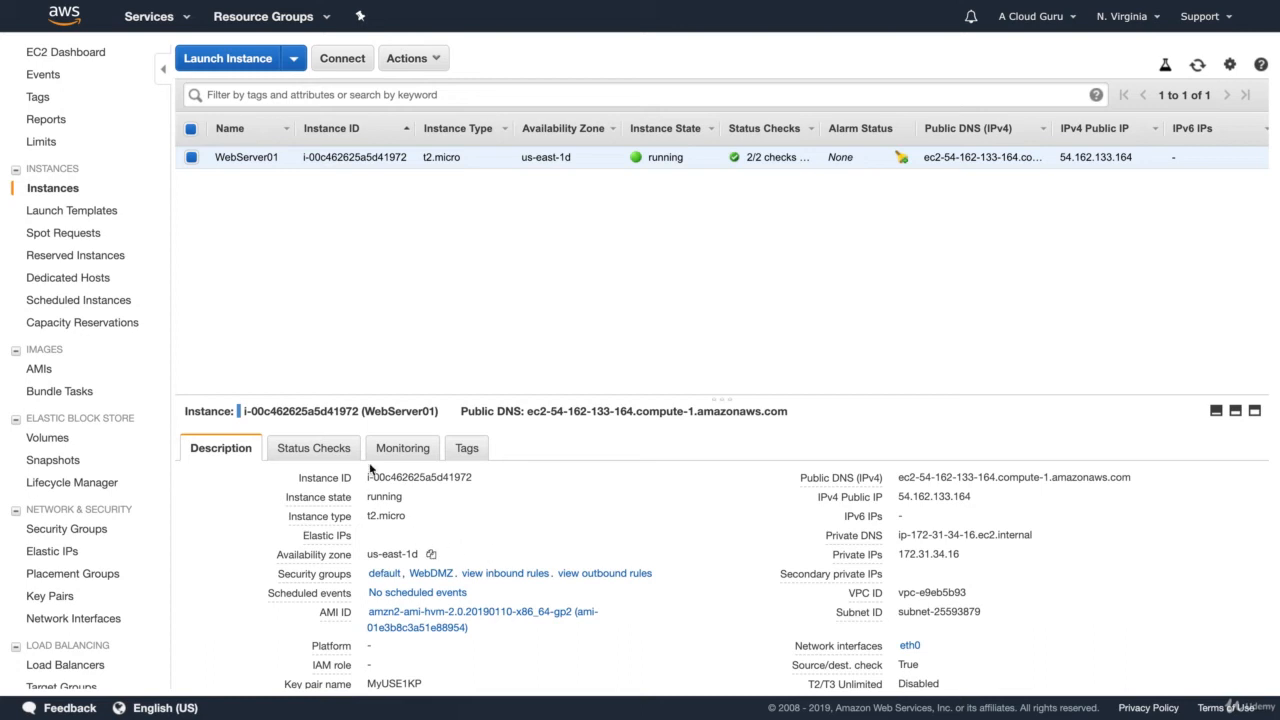
Step: Remove the MS SQL and MYSQL/Aurora inbound rules from the default security group and save the rules
left_click(75, 530)
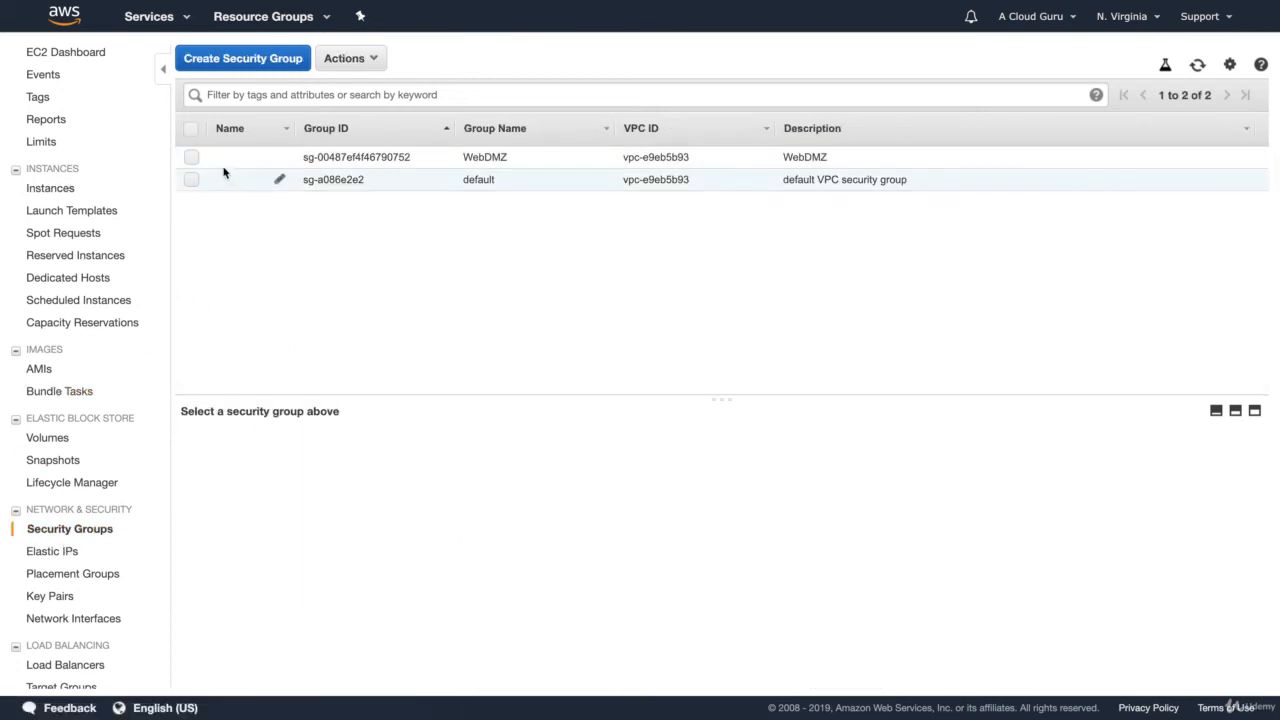
left_click(192, 181)
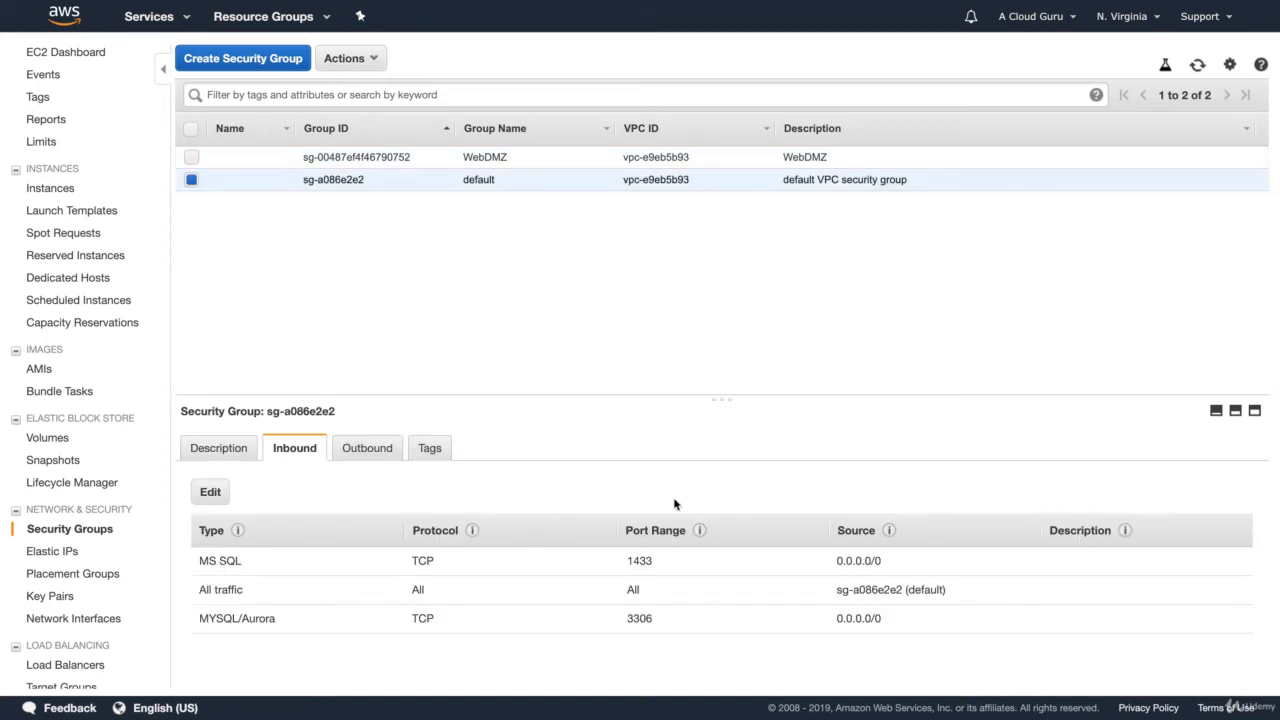
left_click(210, 492)
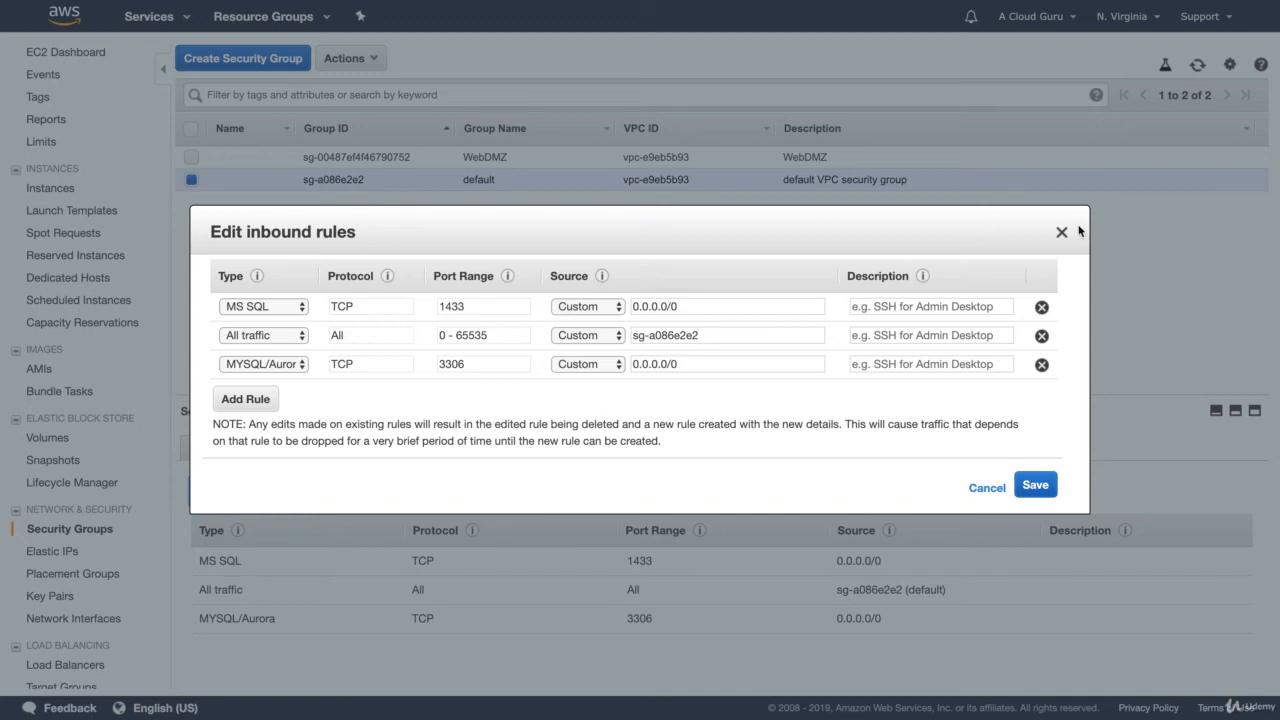
left_click(1041, 307)
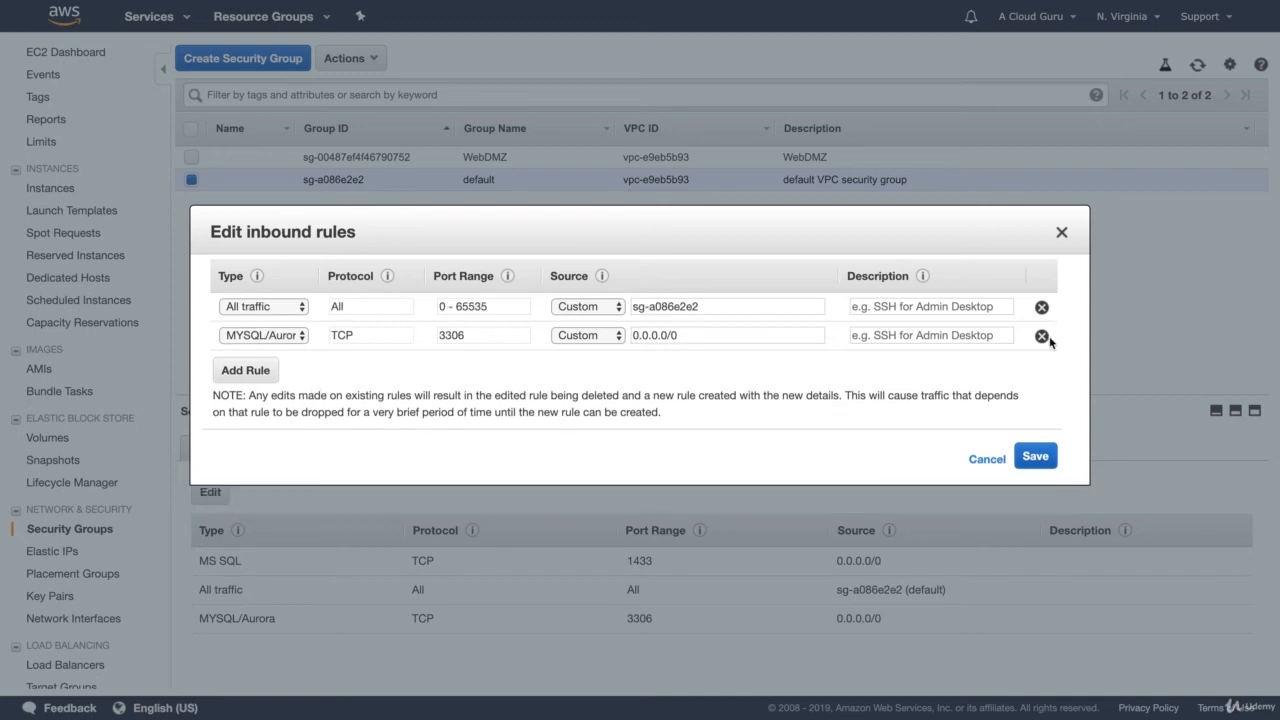
left_click(1041, 336)
left_click(1018, 434)
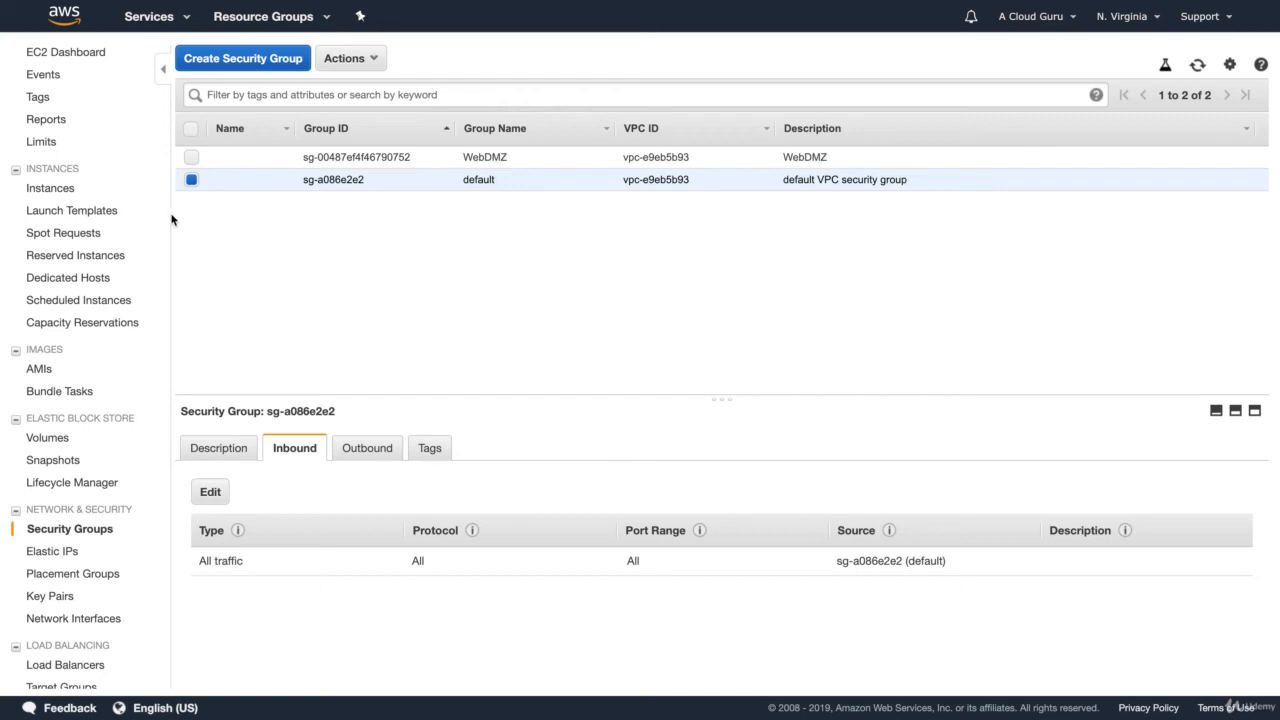
Step: Detach the default security group from the WebServer01 instance, assigning only WebDMZ
left_click(65, 55)
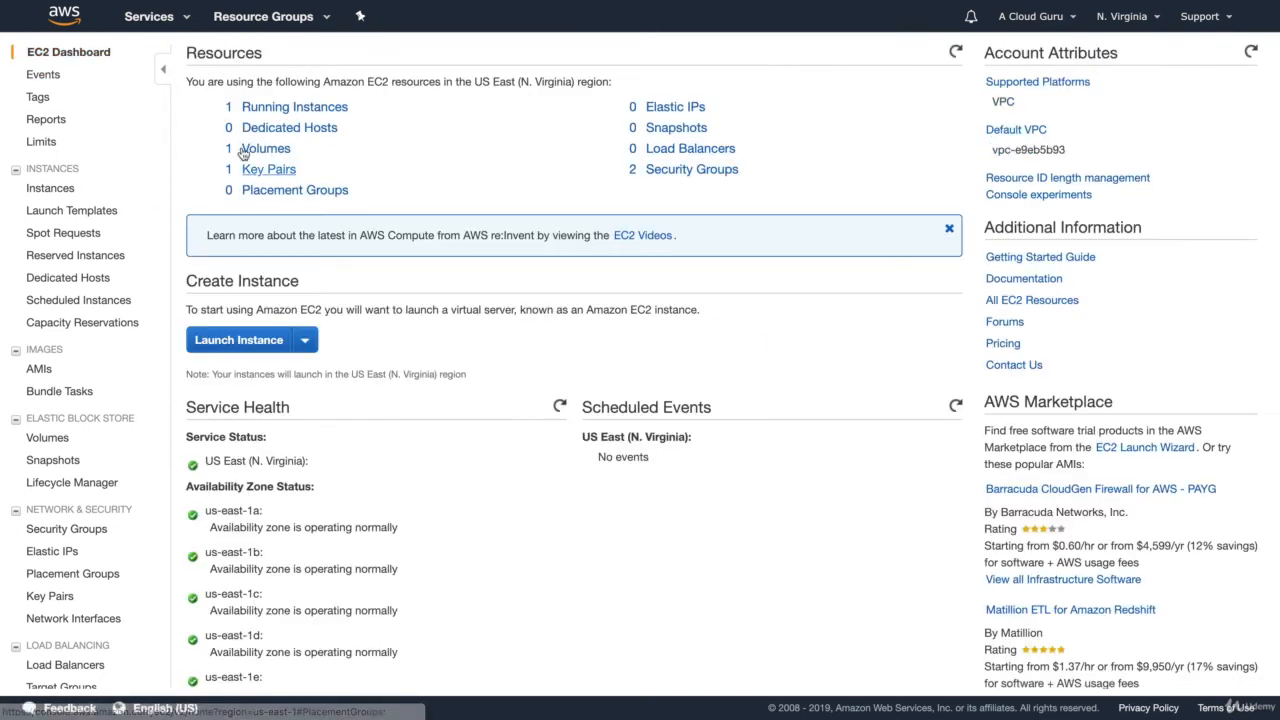
left_click(265, 109)
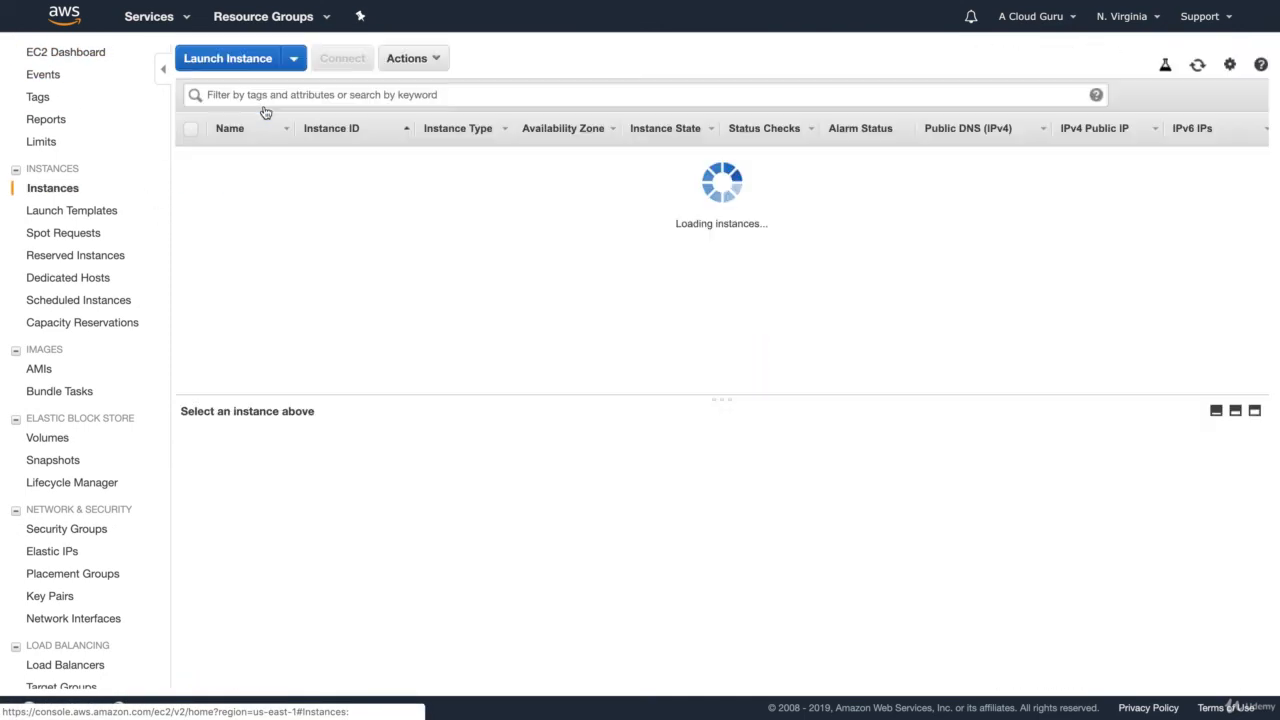
left_click(414, 58)
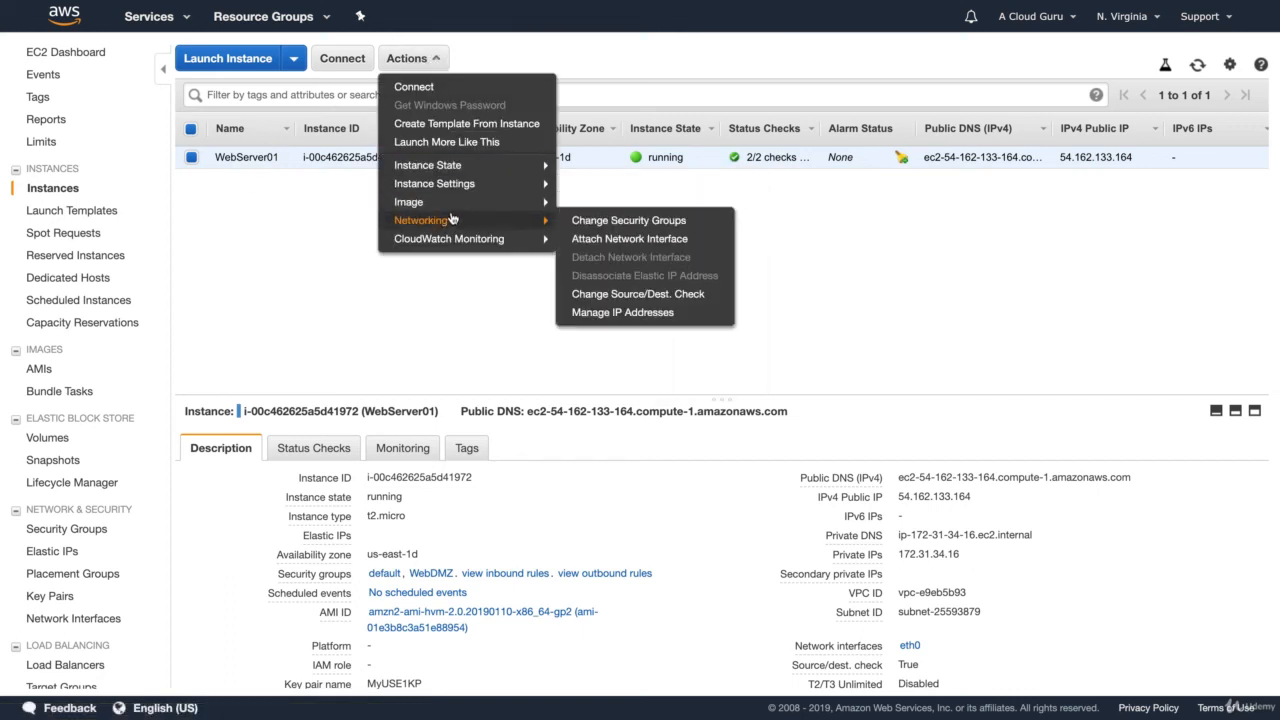
mouse_move(541, 226)
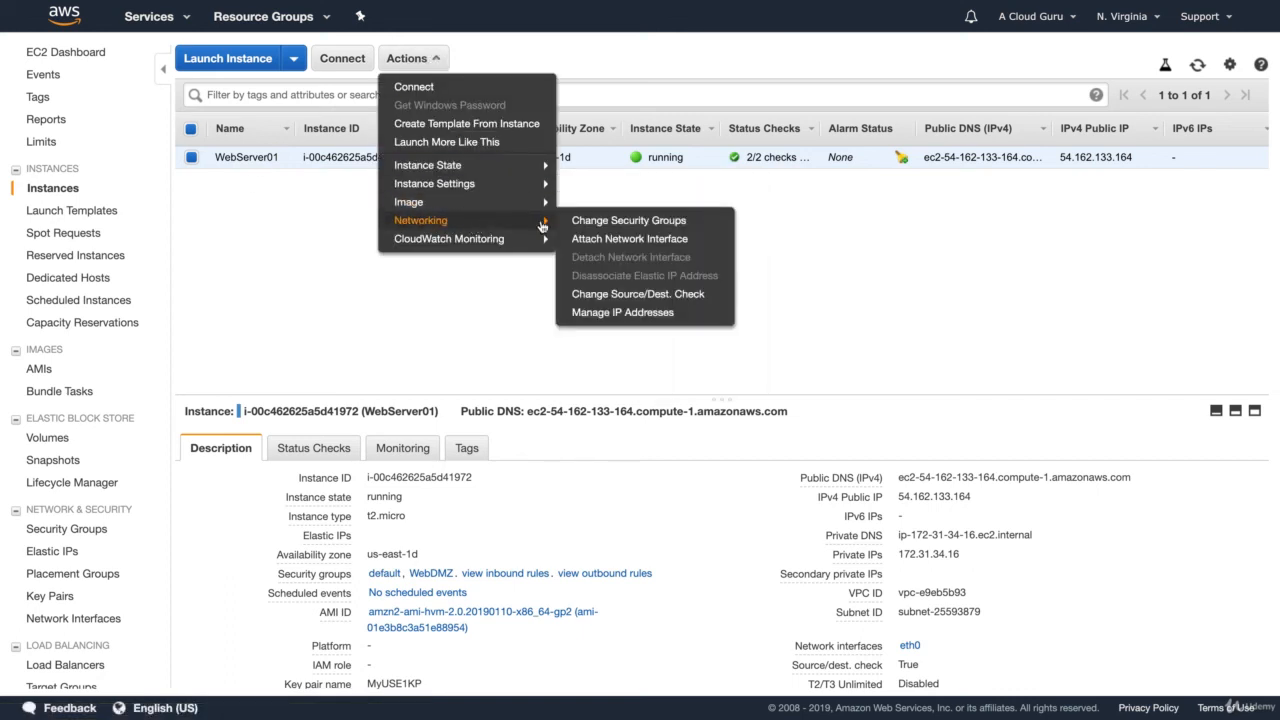
left_click(617, 222)
left_click(285, 304)
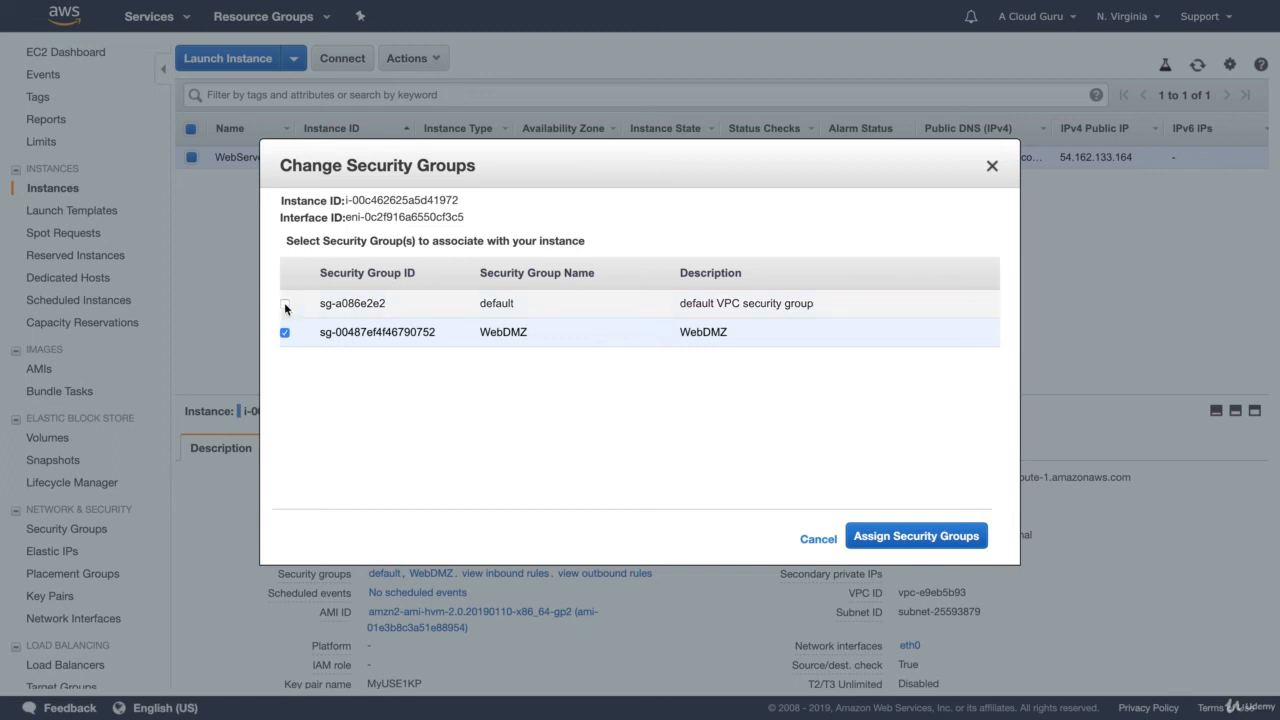
left_click(916, 537)
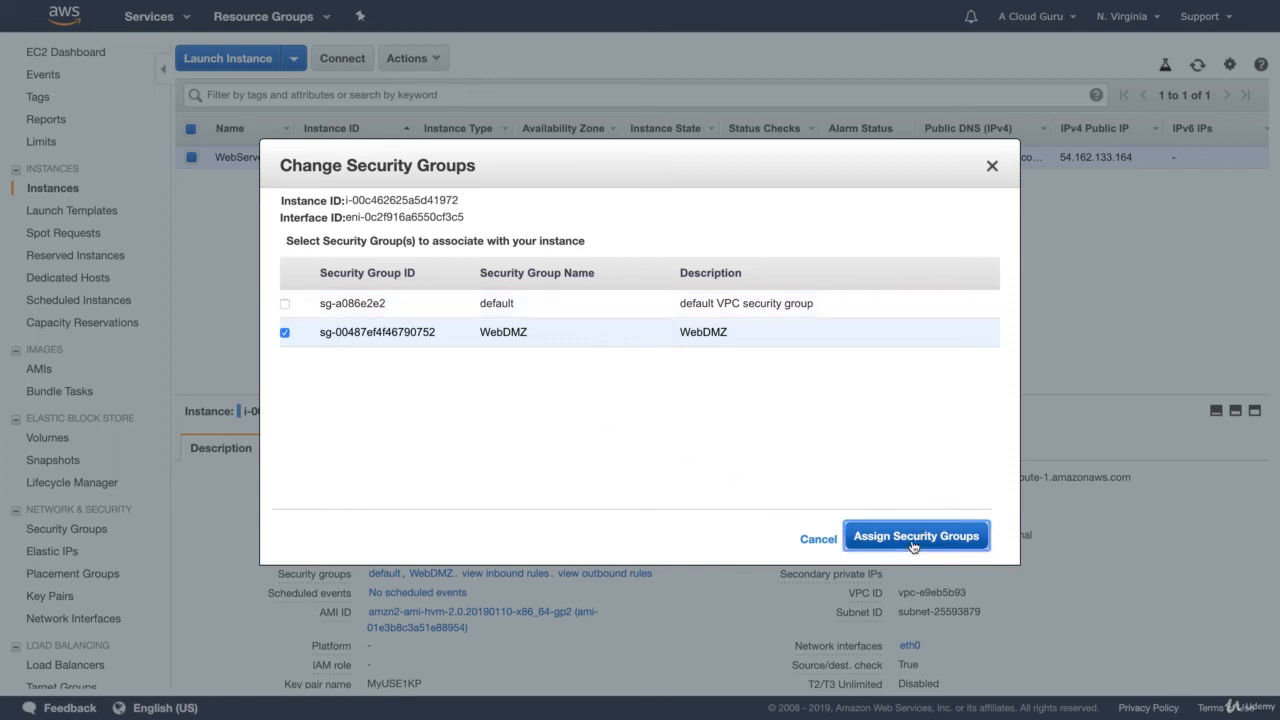